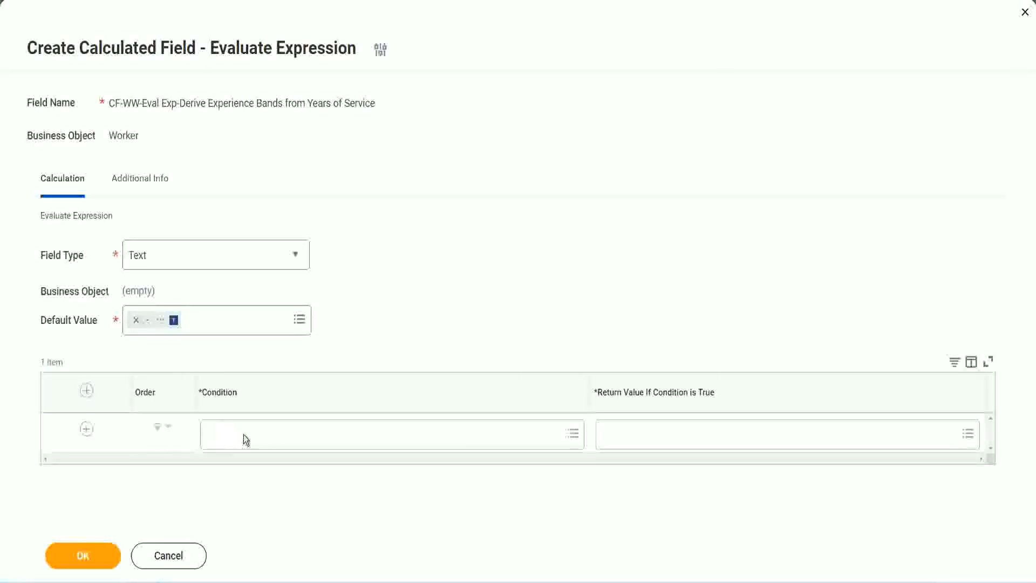
Copy the Field 1 name from the Notepad++ notes and set it as the first condition: CF-WW-TF-Length of Service between 0 and 7 years.
click(245, 440)
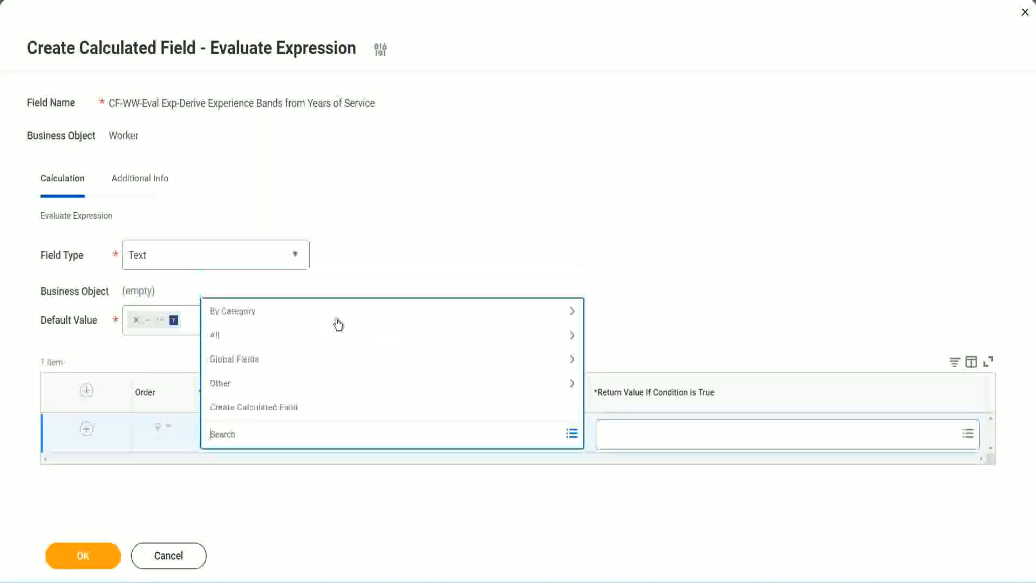
click(396, 240)
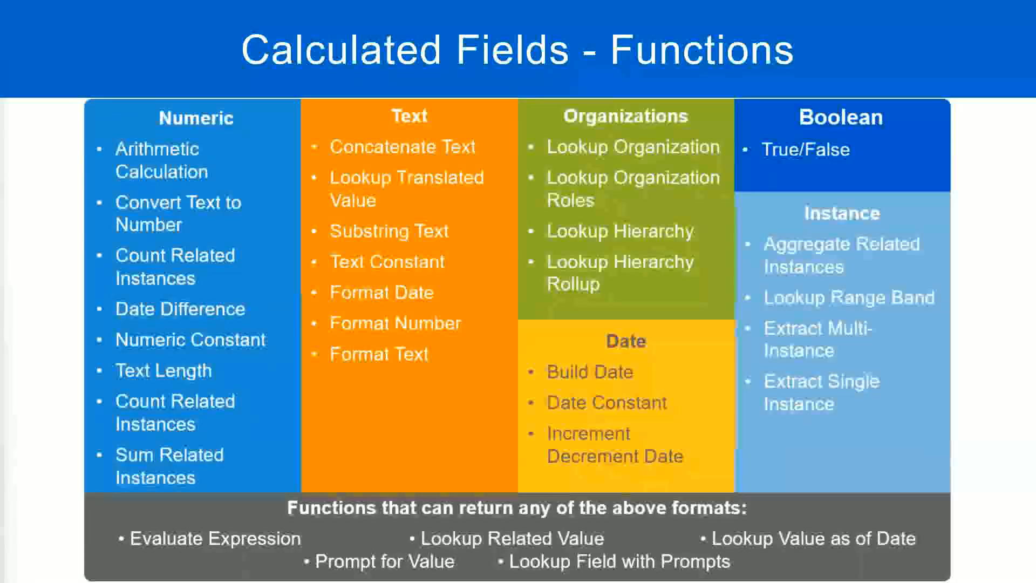
key(alt+Tab)
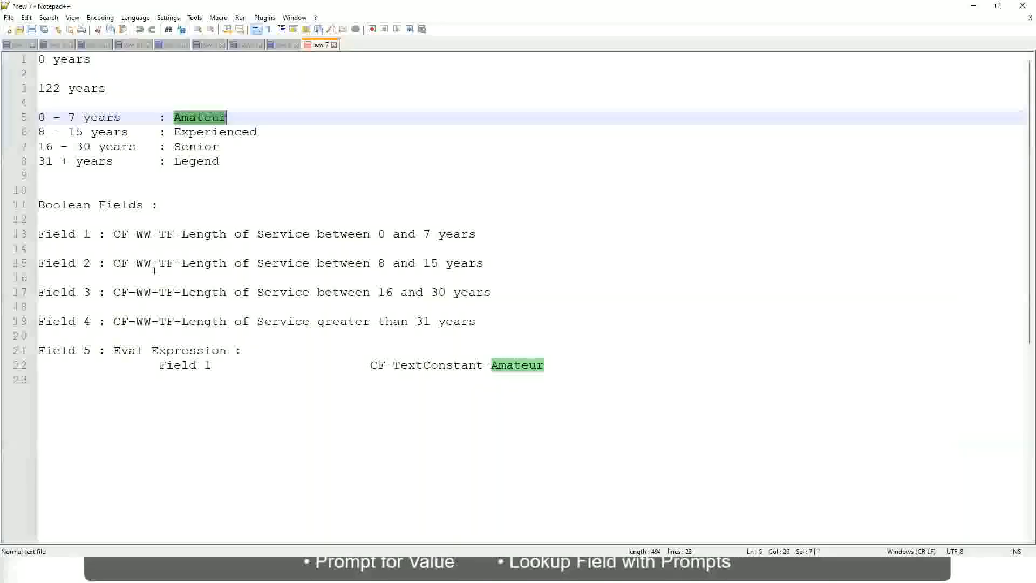
double_click(120, 234)
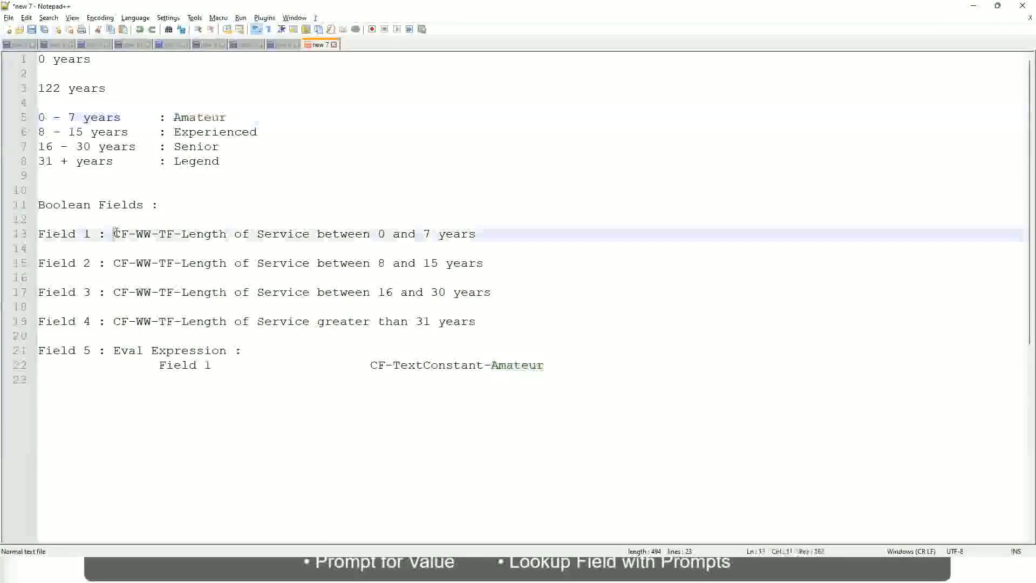
drag(113, 234, 477, 238)
key(ctrl+c)
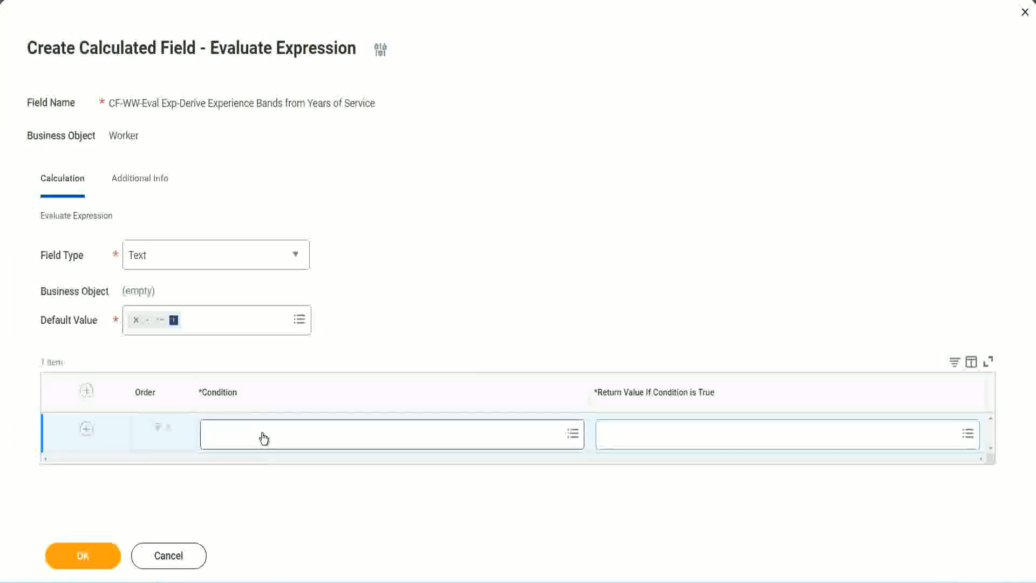
click(264, 438)
key(ctrl+v)
key(Return)
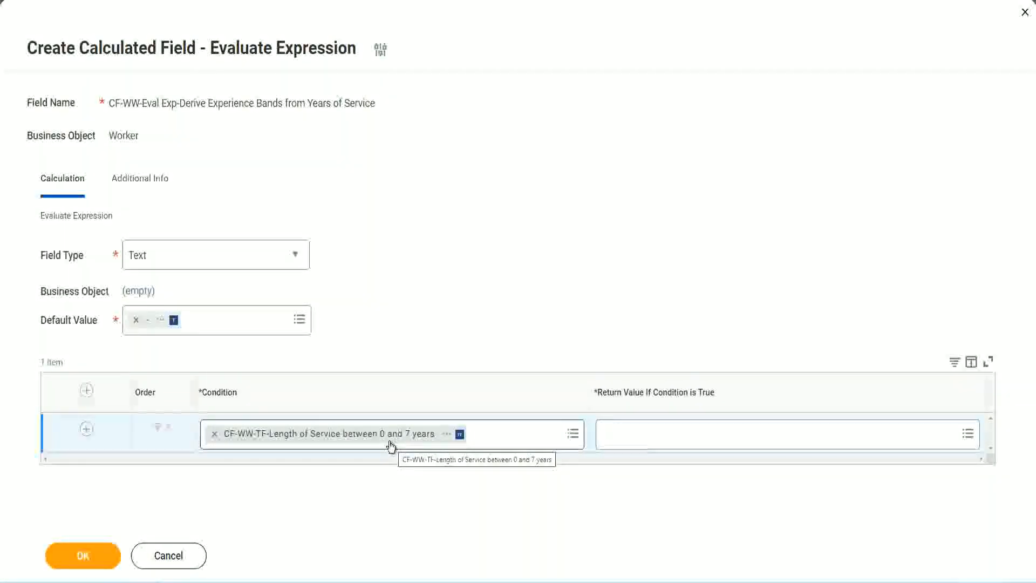
click(674, 441)
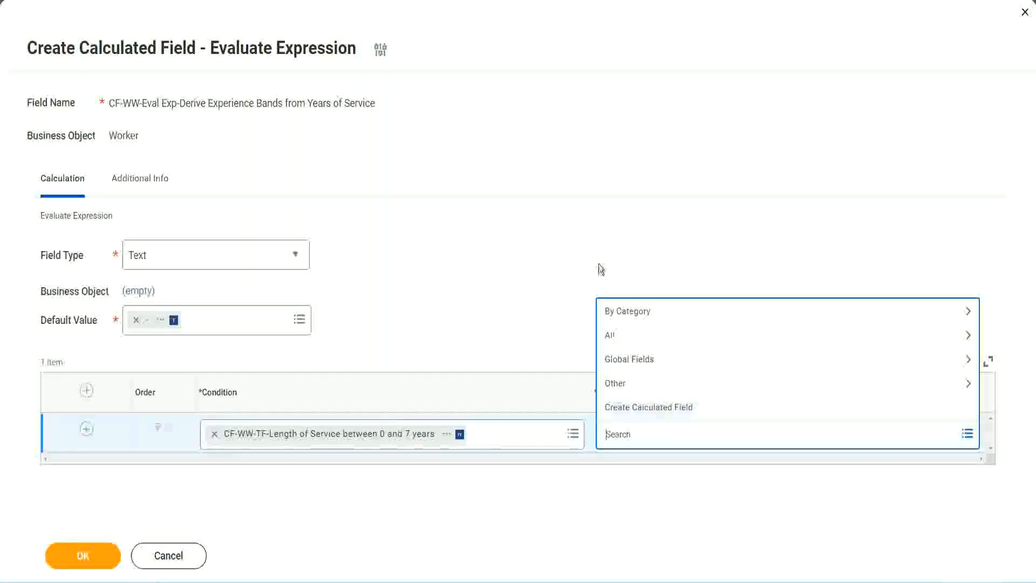
click(625, 436)
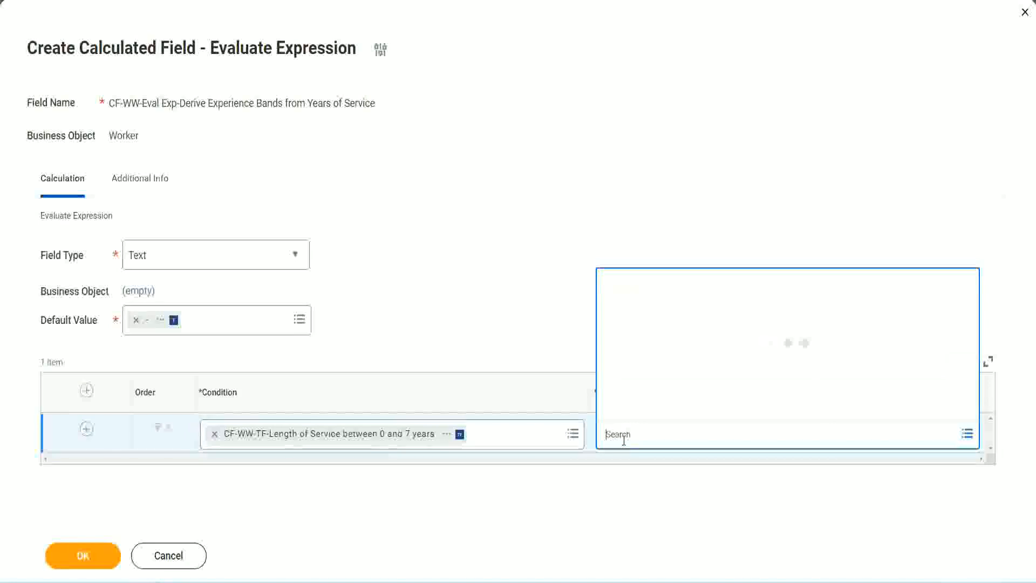
text(Amaterue)
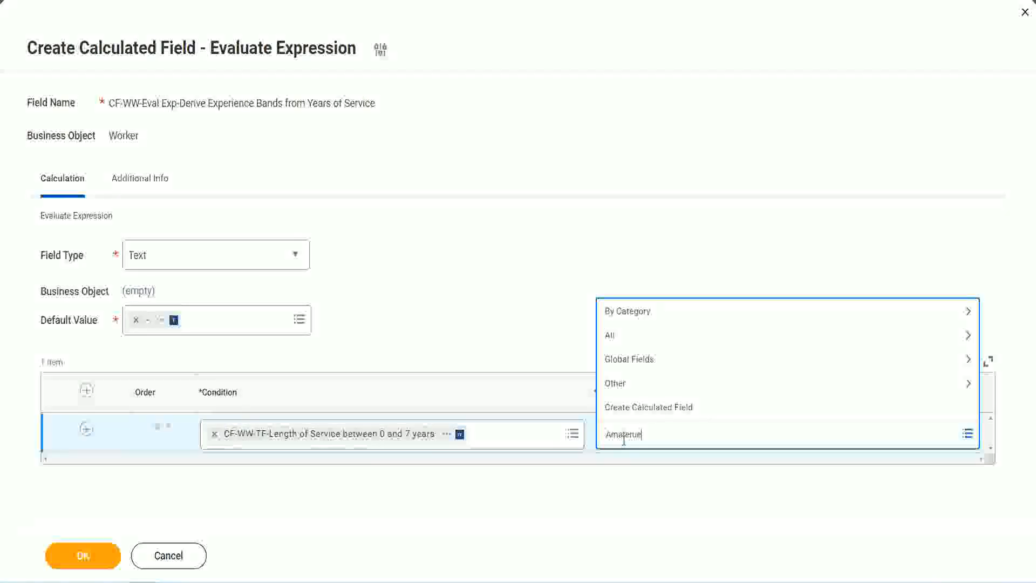
click(523, 313)
click(653, 444)
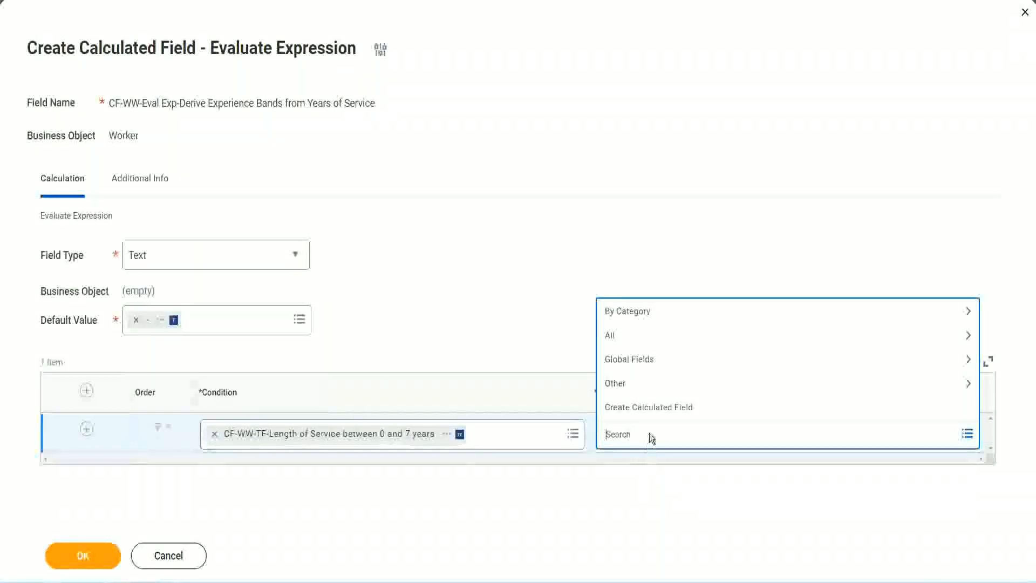
click(523, 313)
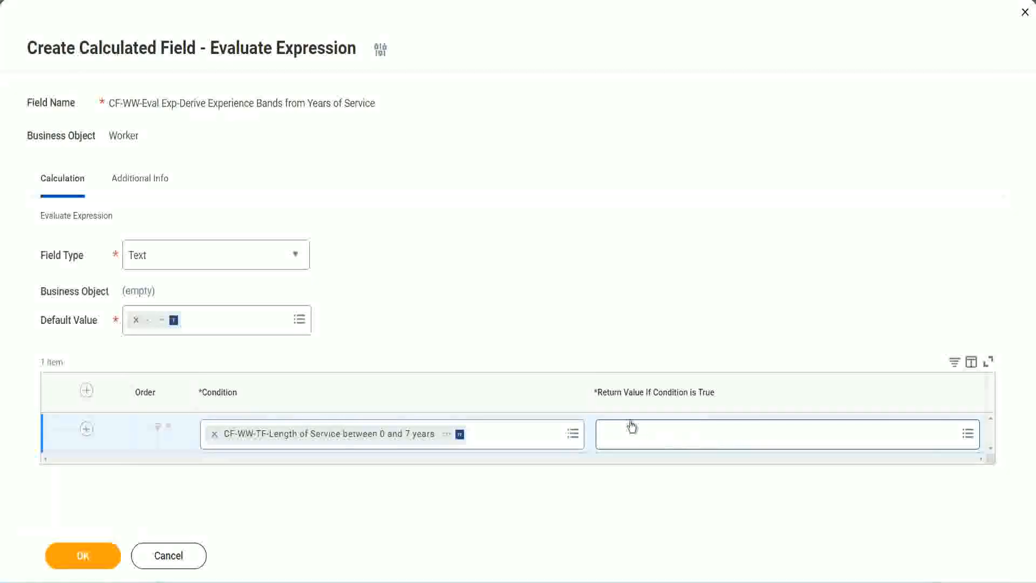
Start a new calculated field for the first row's return value and name it CF-WW-TC-Amateur.
click(671, 433)
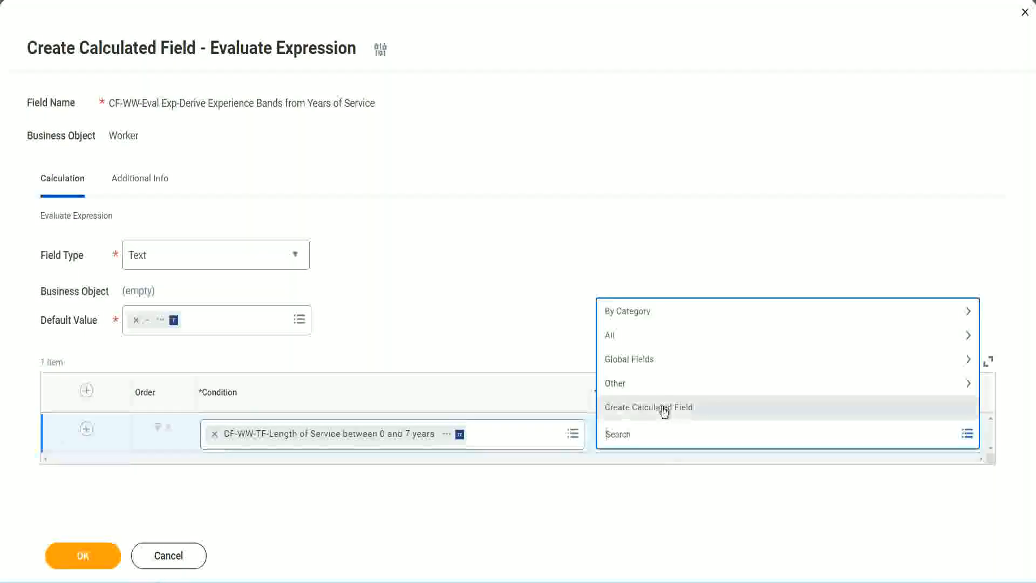
click(663, 408)
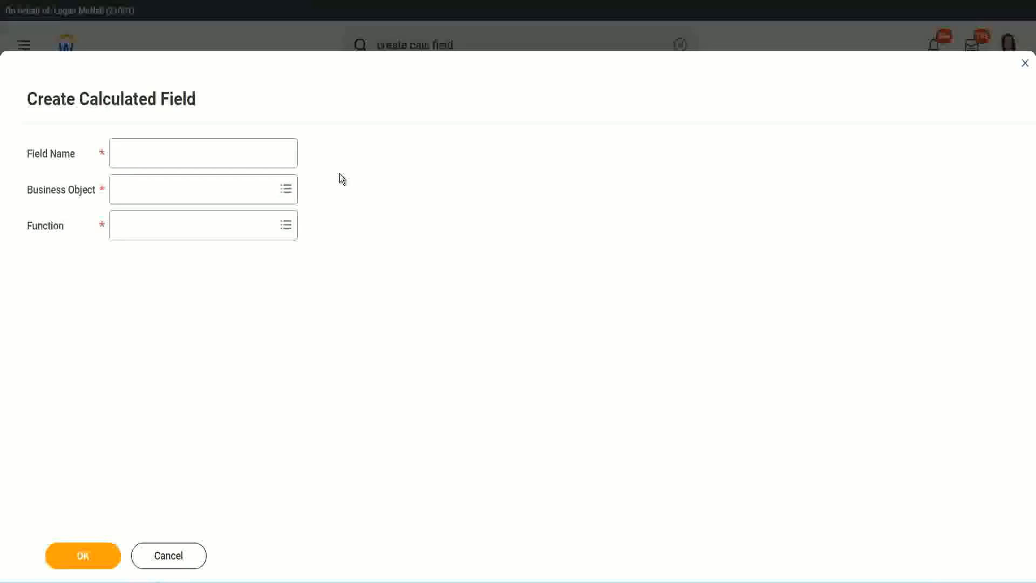
click(128, 154)
text(CF)
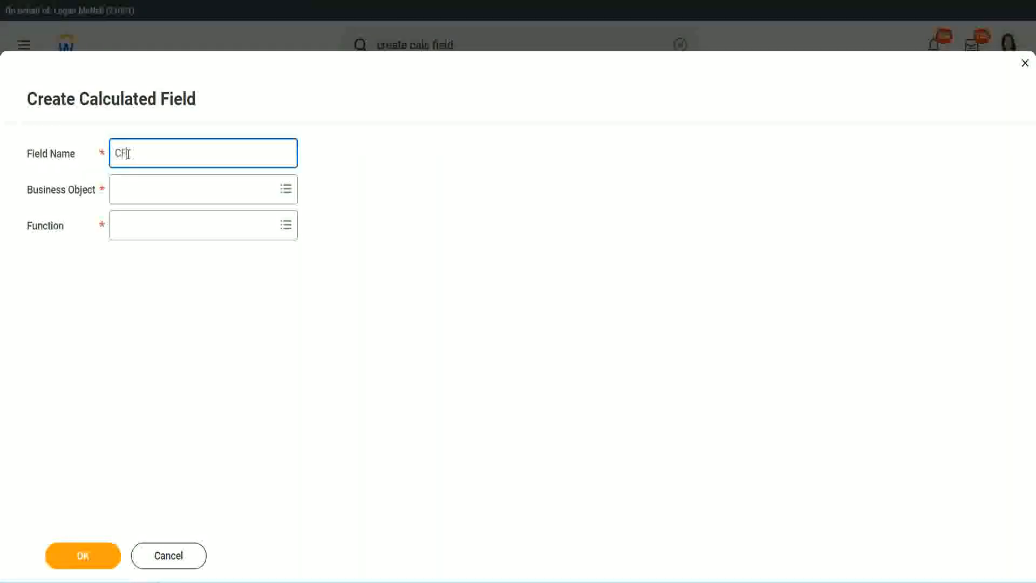
text(TC-AmateurWW-)
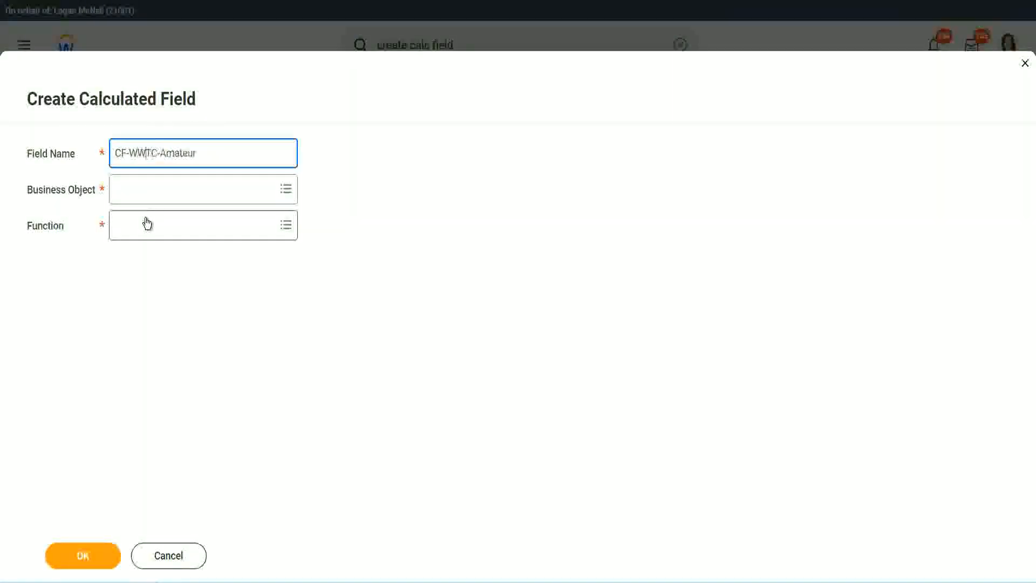
Set the new calculated field's business object to Global.
click(147, 189)
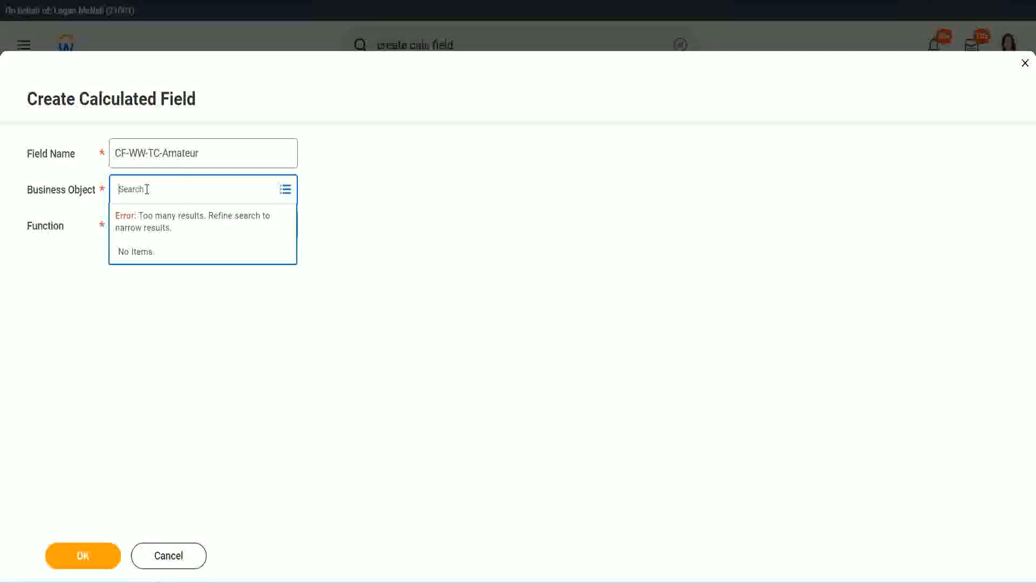
text(worker)
key(BackSpace)
key(BackSpace)
text(global)
key(Return)
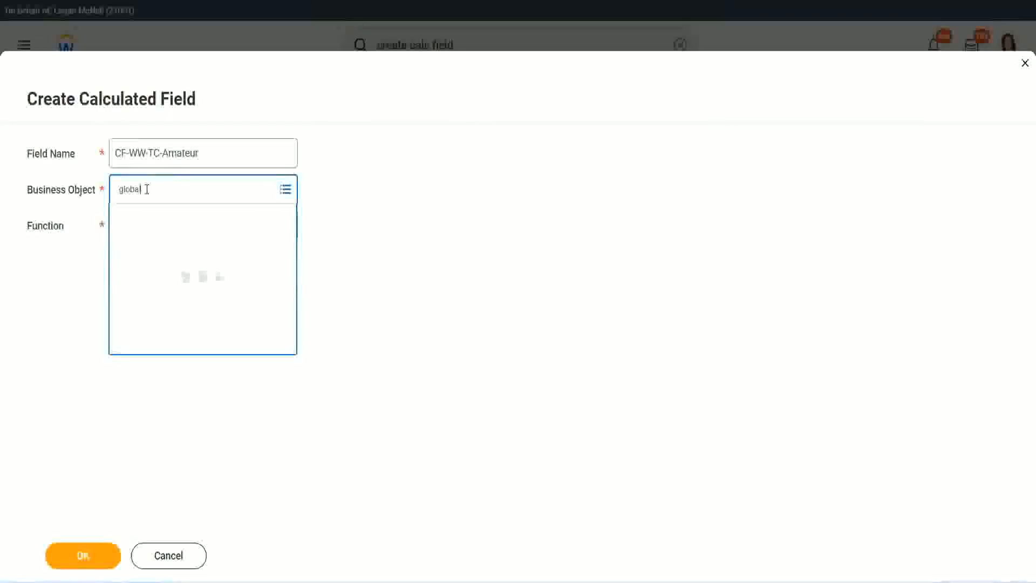
click(162, 254)
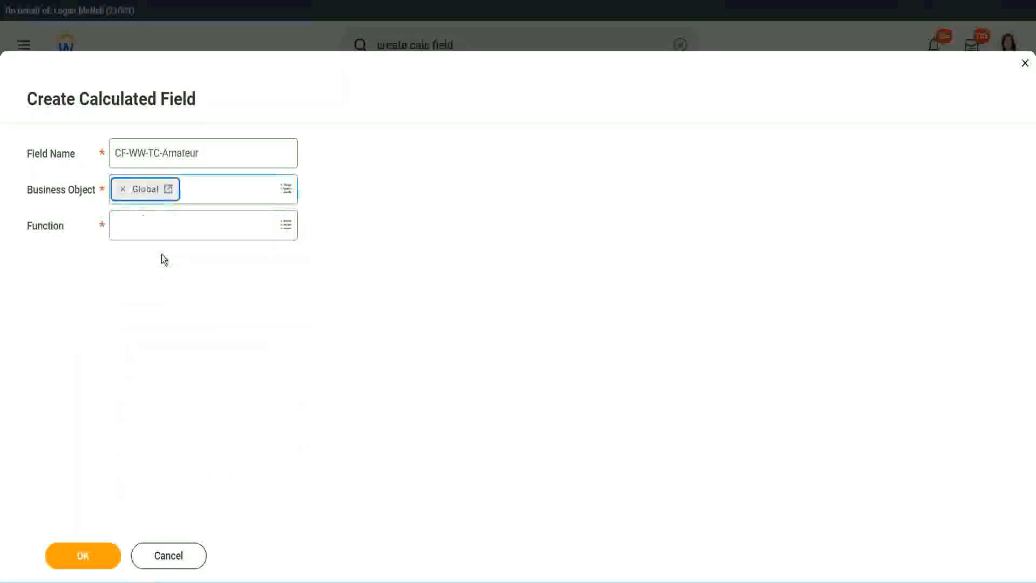
drag(204, 153, 189, 154)
drag(35, 102, 35, 102)
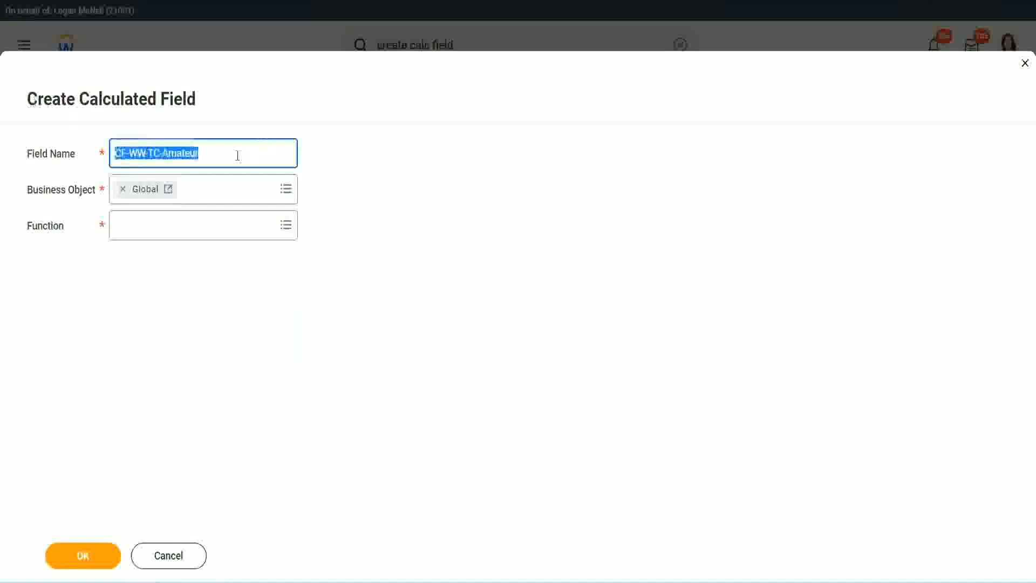
click(227, 156)
double_click(179, 153)
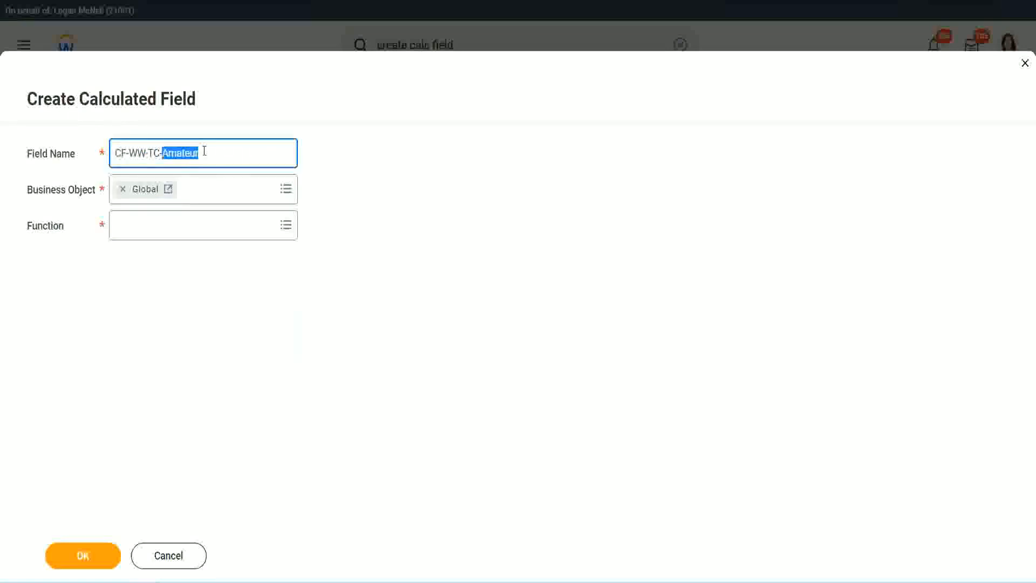
click(215, 151)
double_click(194, 156)
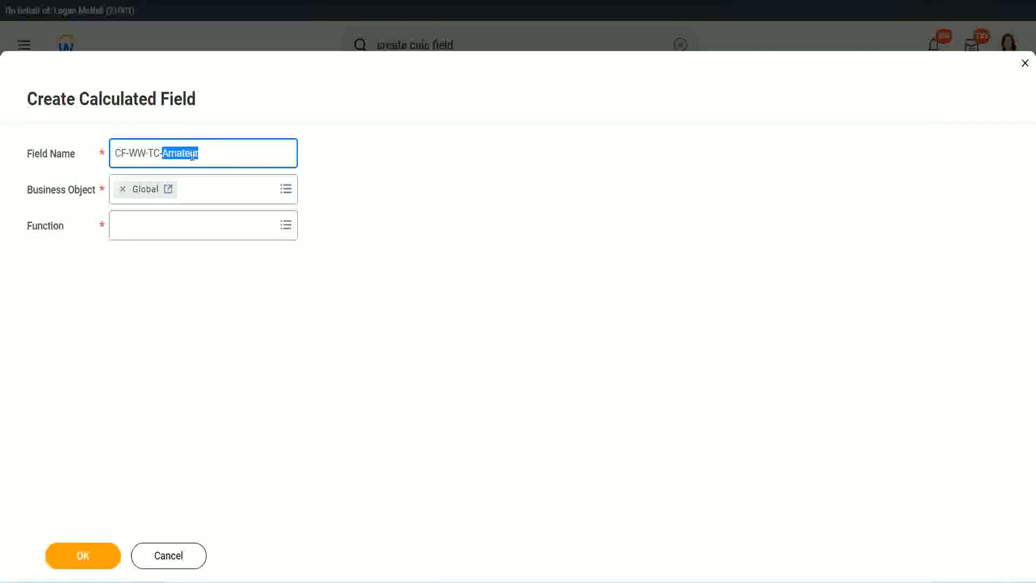
Choose Text Constant as the new field's function and proceed to its definition.
click(144, 224)
text(text c)
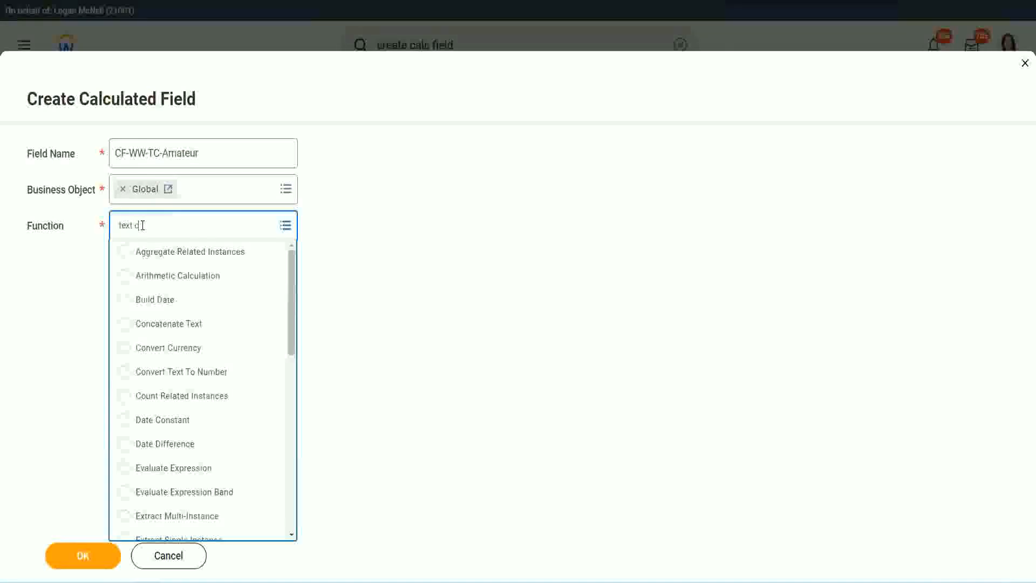
text(onst)
key(Return)
click(85, 565)
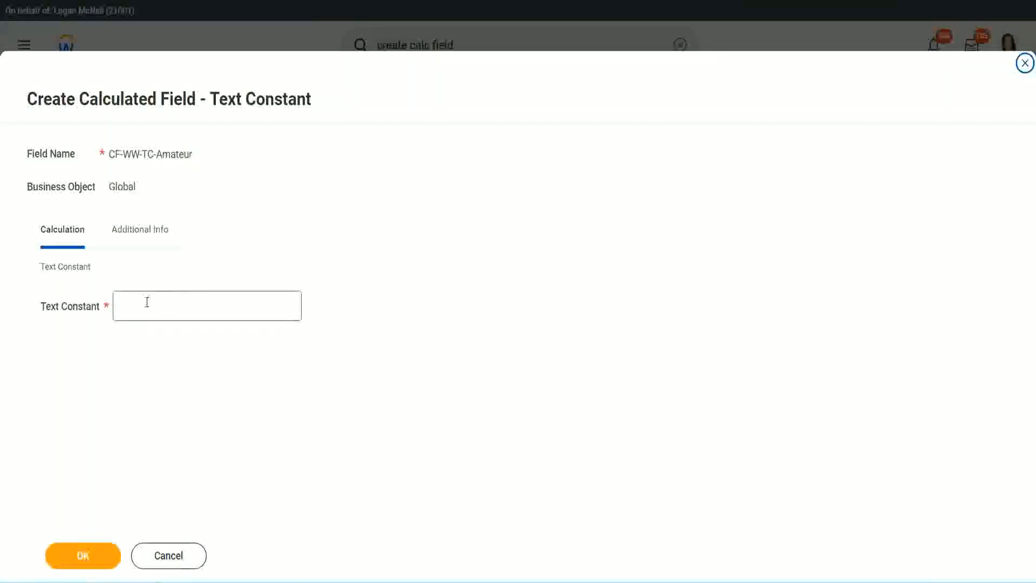
Set the text constant to Amateur, save the field, and copy its name from the first row's return value.
click(168, 304)
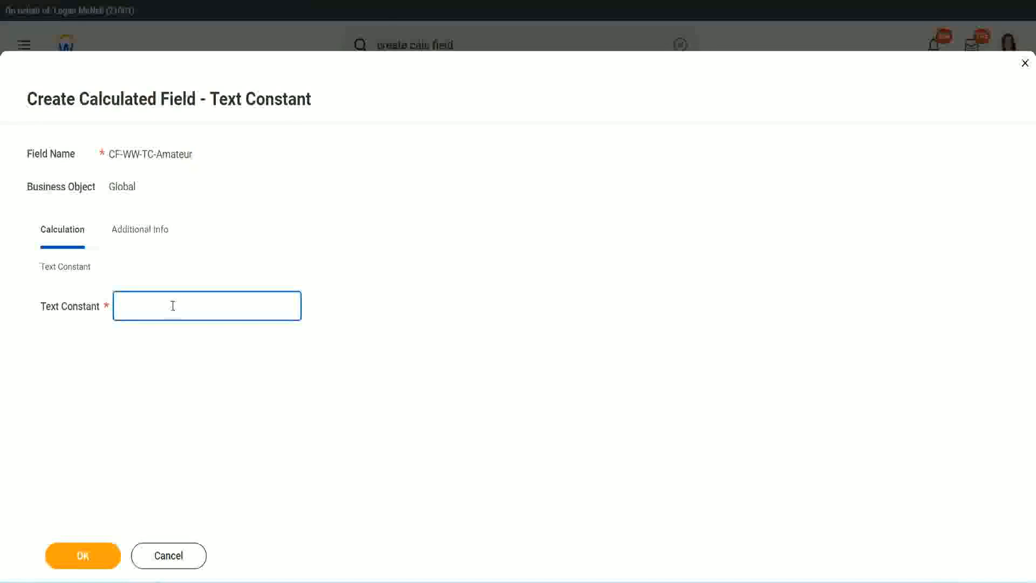
text(Amateur)
click(82, 556)
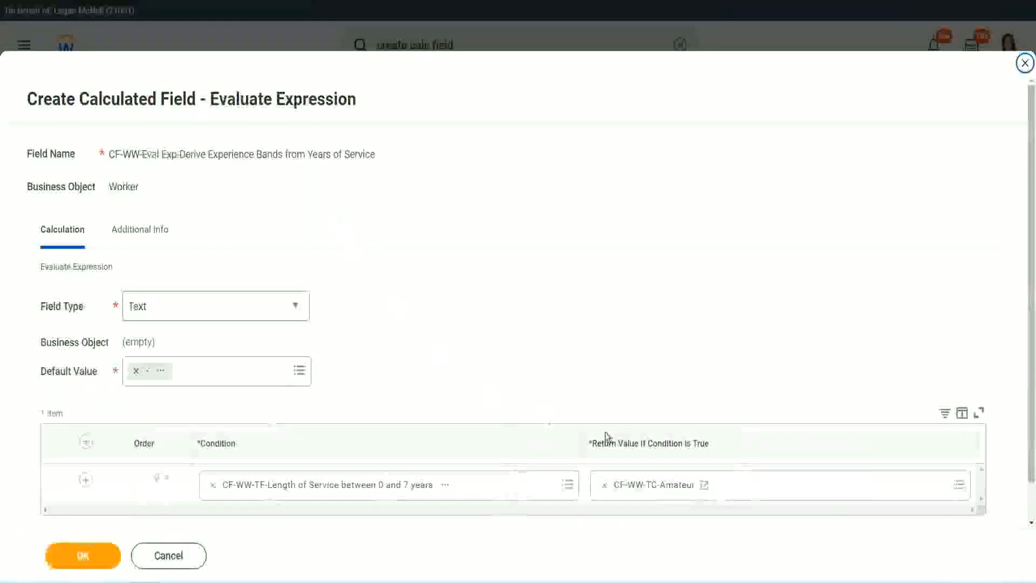
right_click(643, 489)
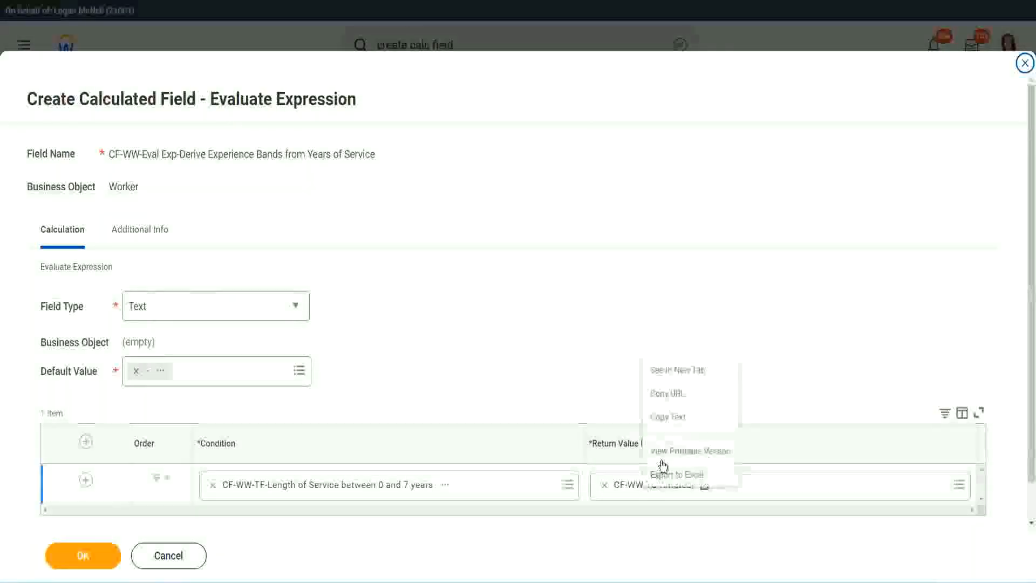
click(678, 418)
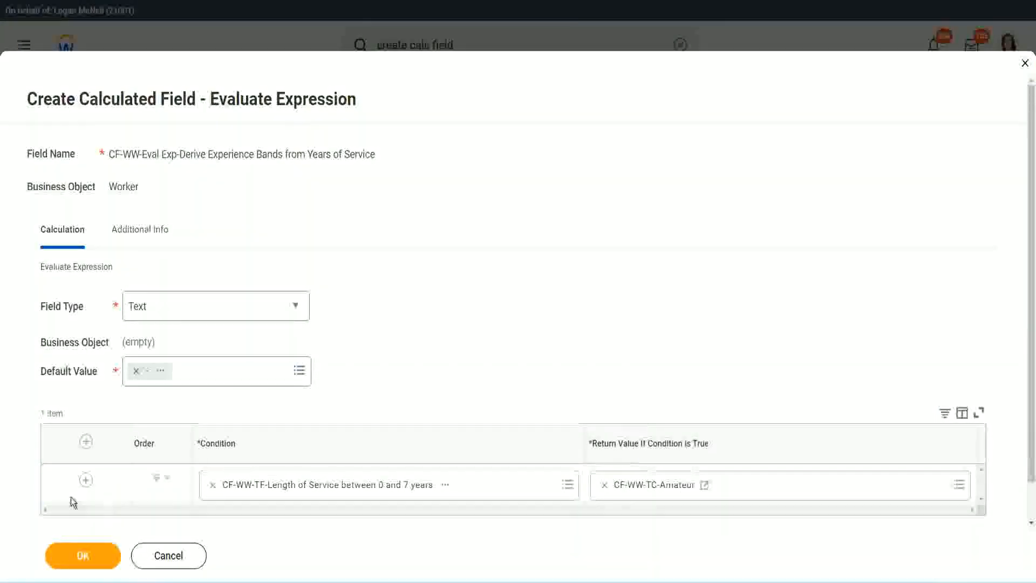
Add three more condition rows and set the second condition to CF-WW-TF-Length of Service between 8 and 15 years.
click(86, 479)
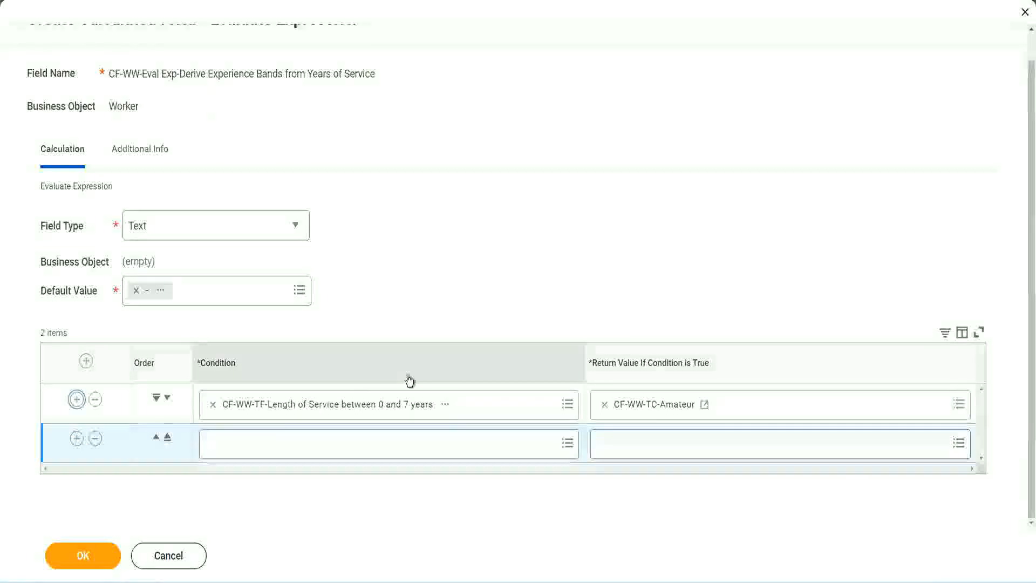
click(76, 440)
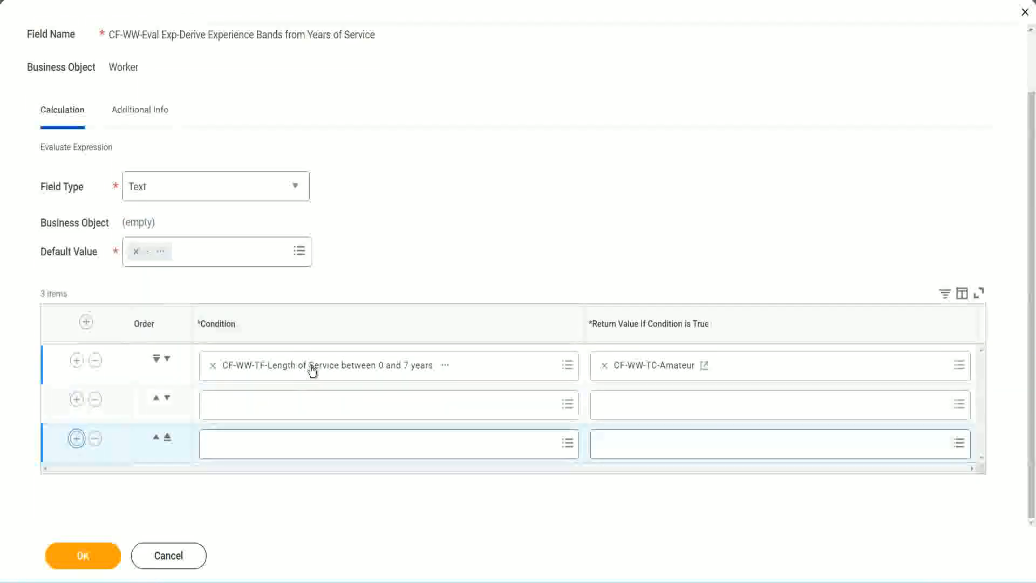
click(255, 409)
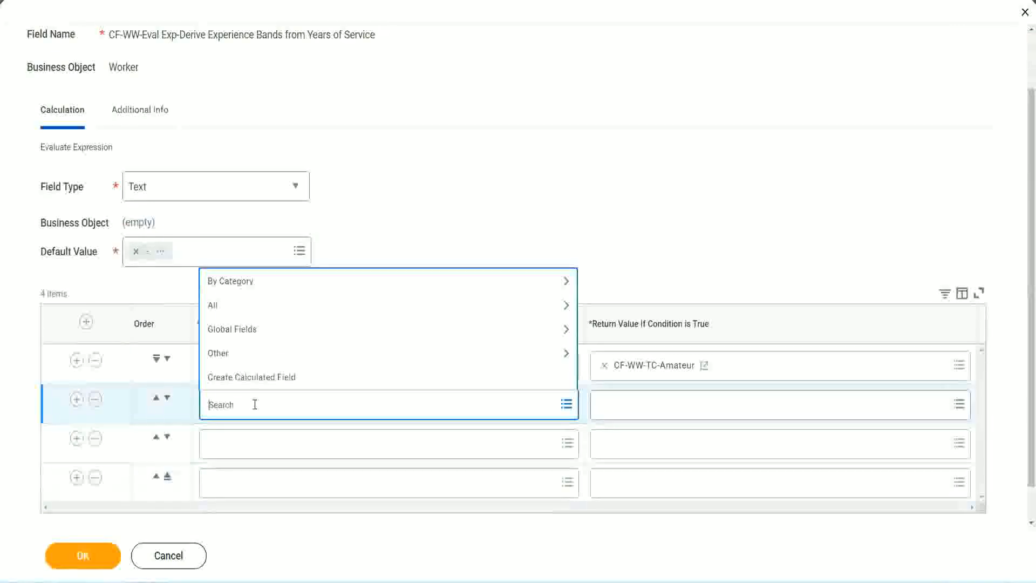
text(cf-ww)
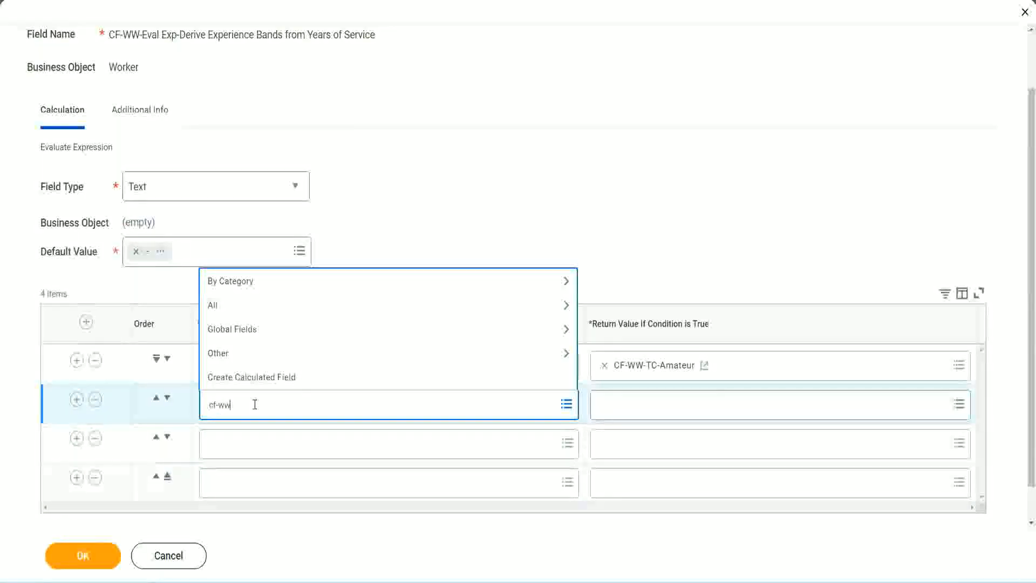
text(-tf)
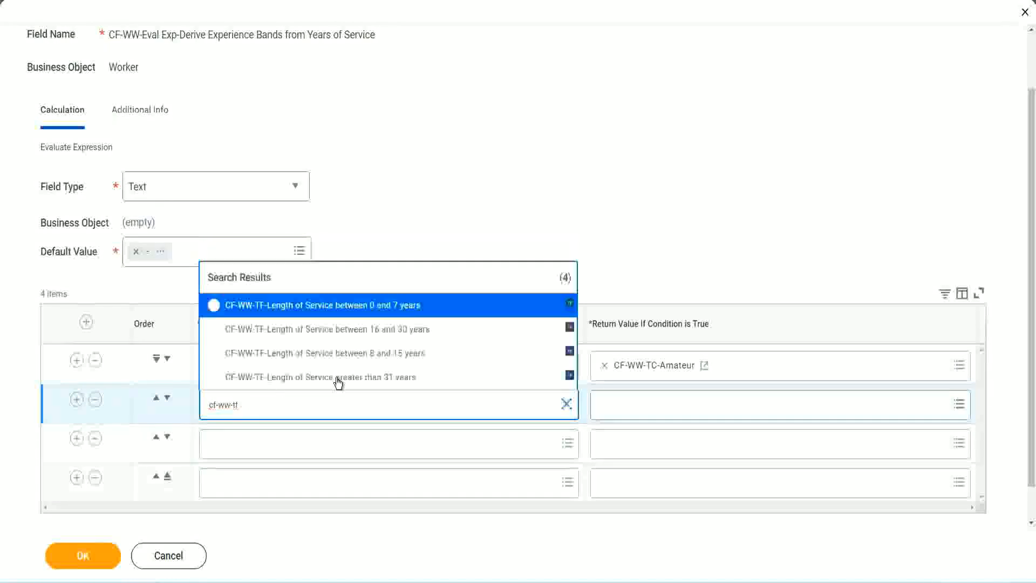
click(400, 354)
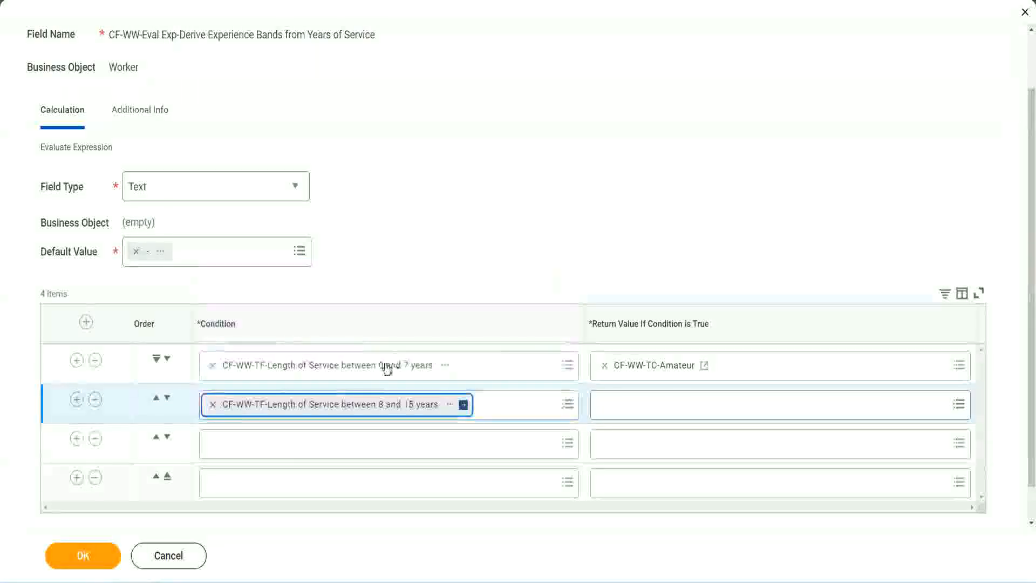
Set the third row's condition to CF-WW-TF-Length of Service between 16 and 30 years.
click(261, 443)
text(cf)
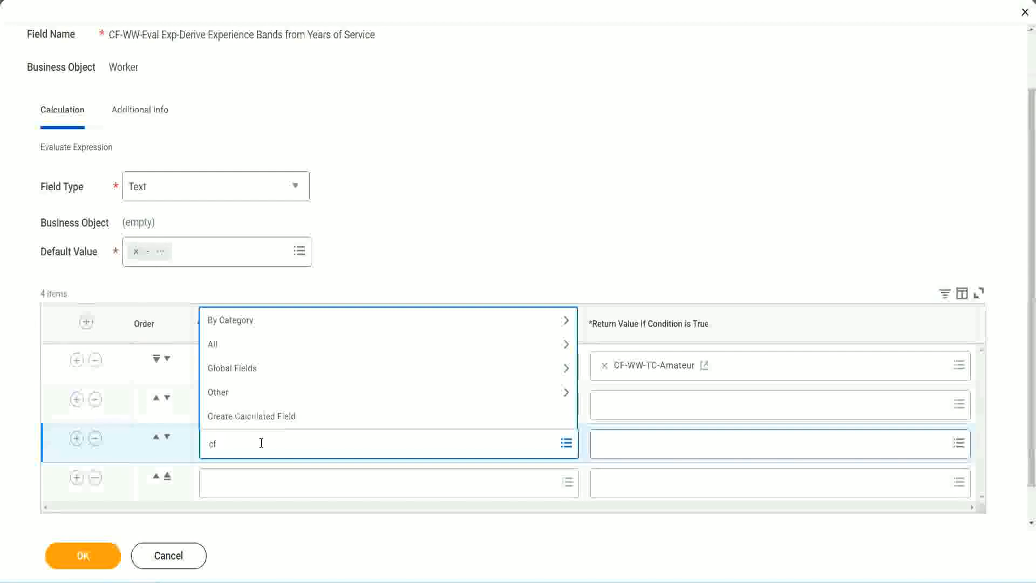
text(-Ww-tf)
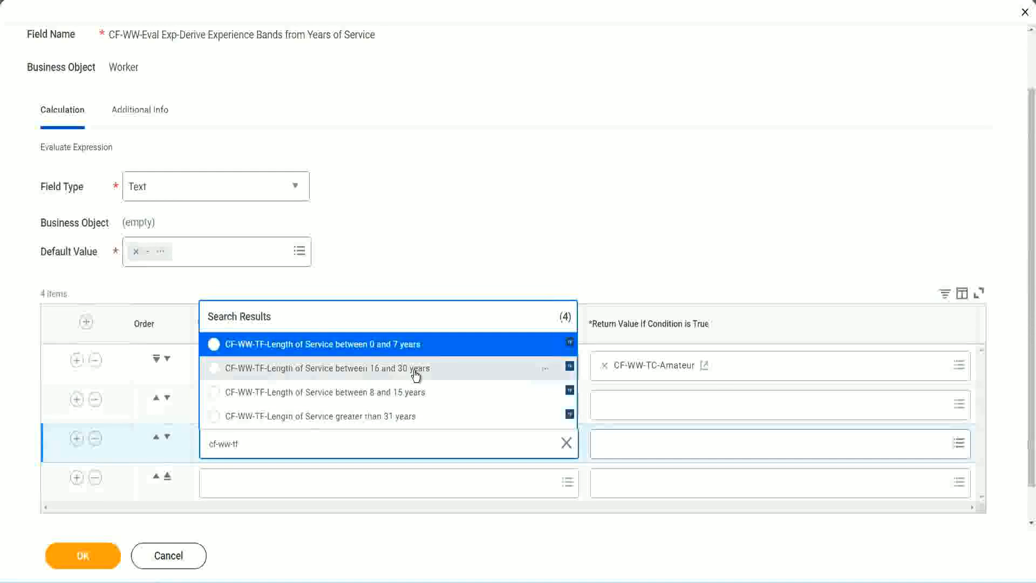
click(415, 373)
Set the fourth row's condition to CF-WW-TF-Length of Service greater than 31 years.
click(245, 484)
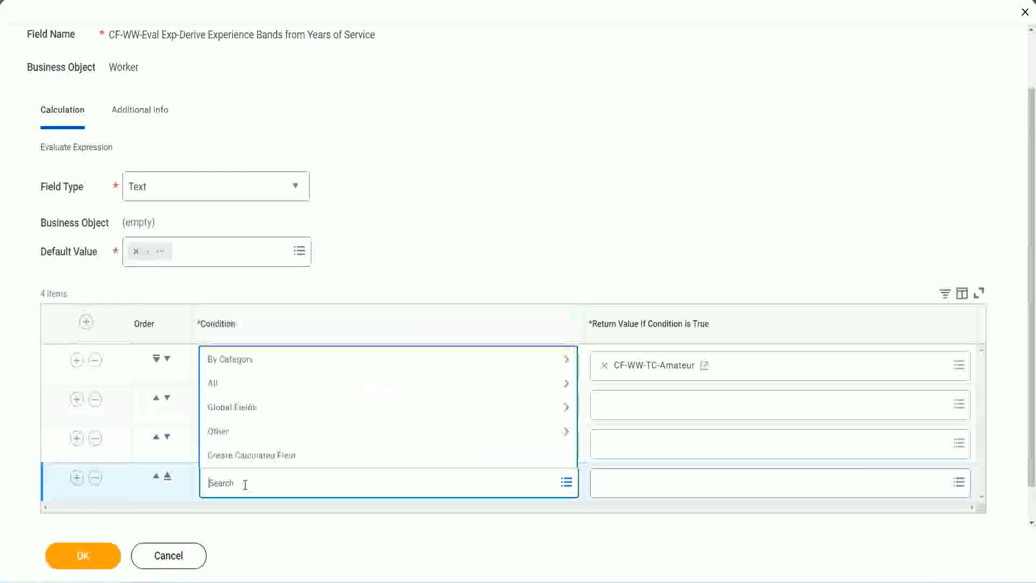
text(cf-ww)
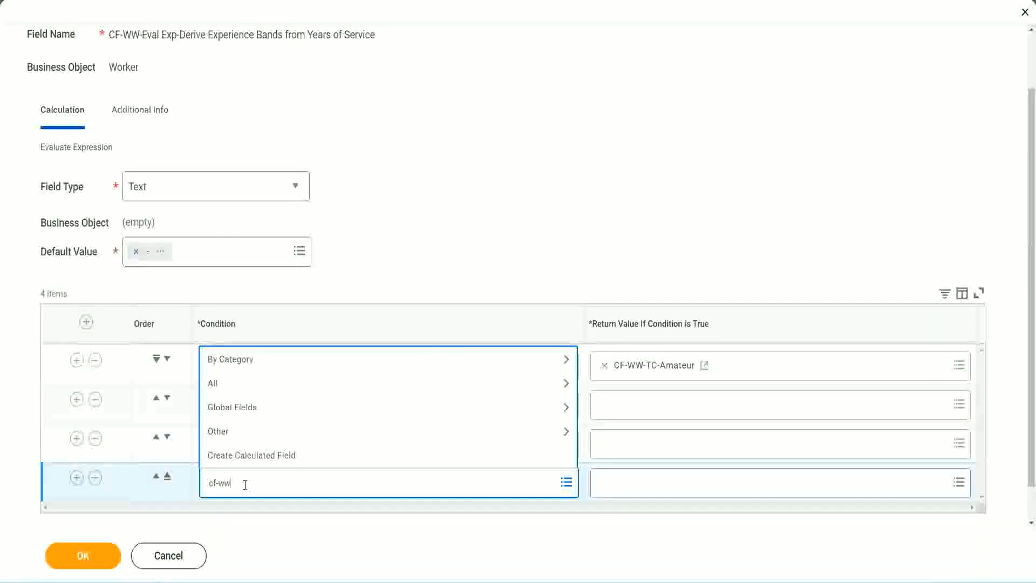
text( tf 31)
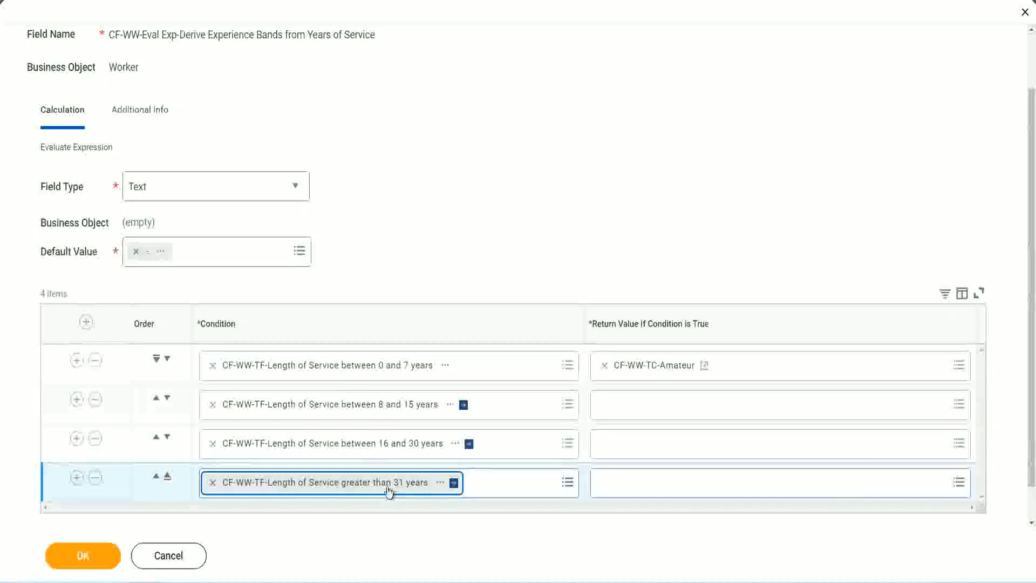
click(466, 225)
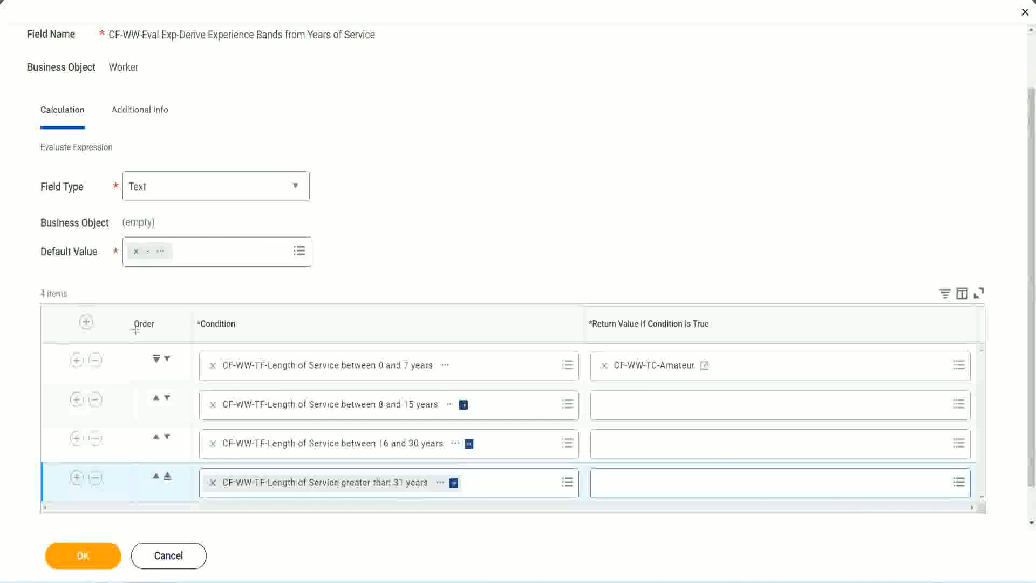
Move the 8 and 15 years condition above the 0 and 7 years condition and back down again.
drag(116, 313, 115, 426)
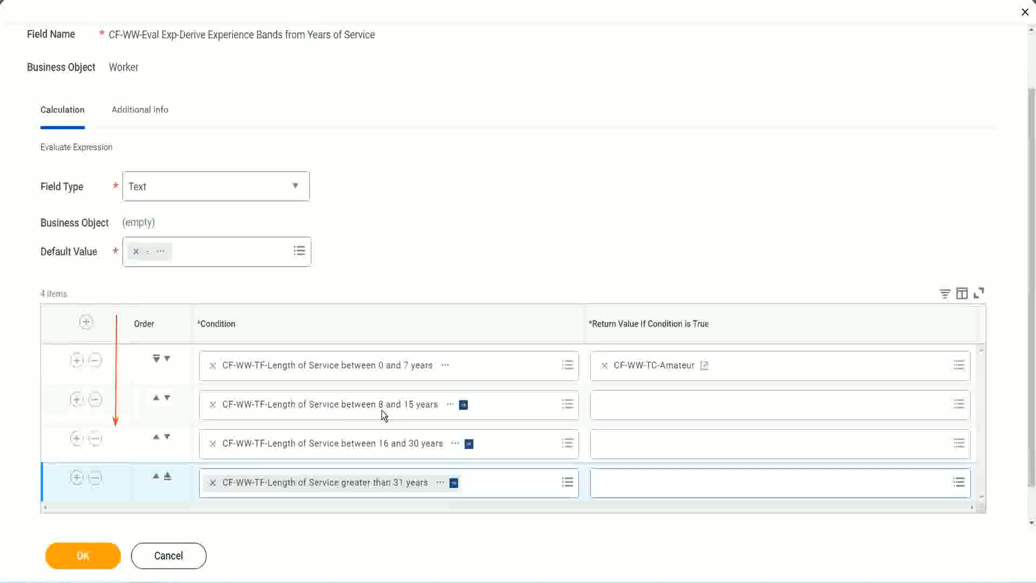
click(157, 400)
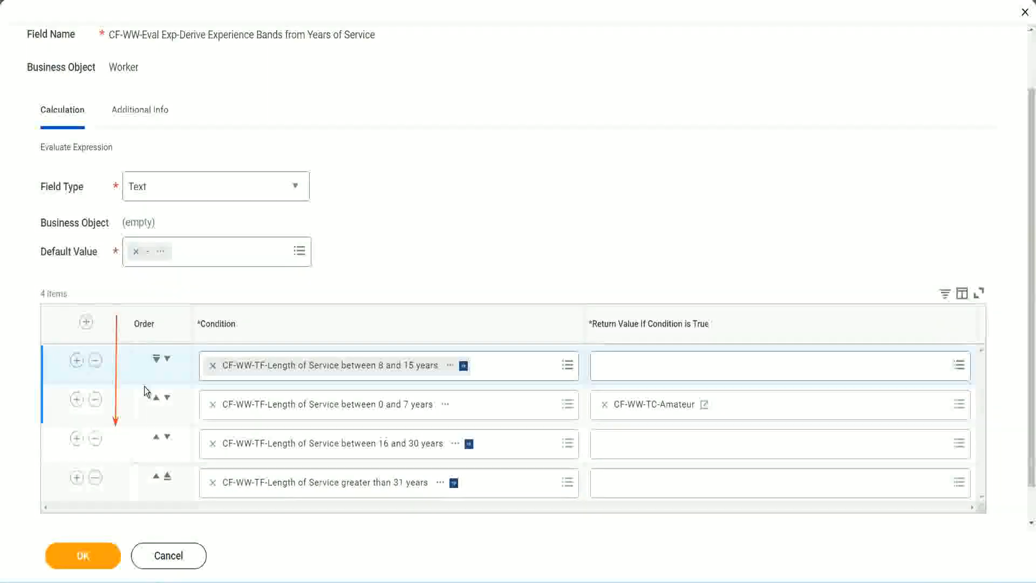
click(168, 359)
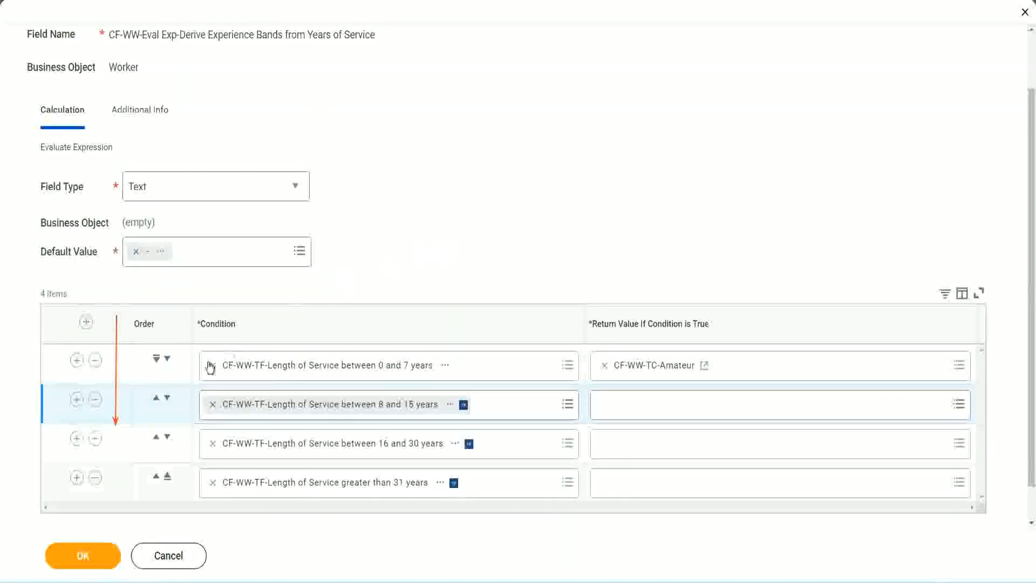
Copy the name CF-WW-TC-Amateur from its return value while reordering the 8 and 15 years row up and back to second place.
click(157, 399)
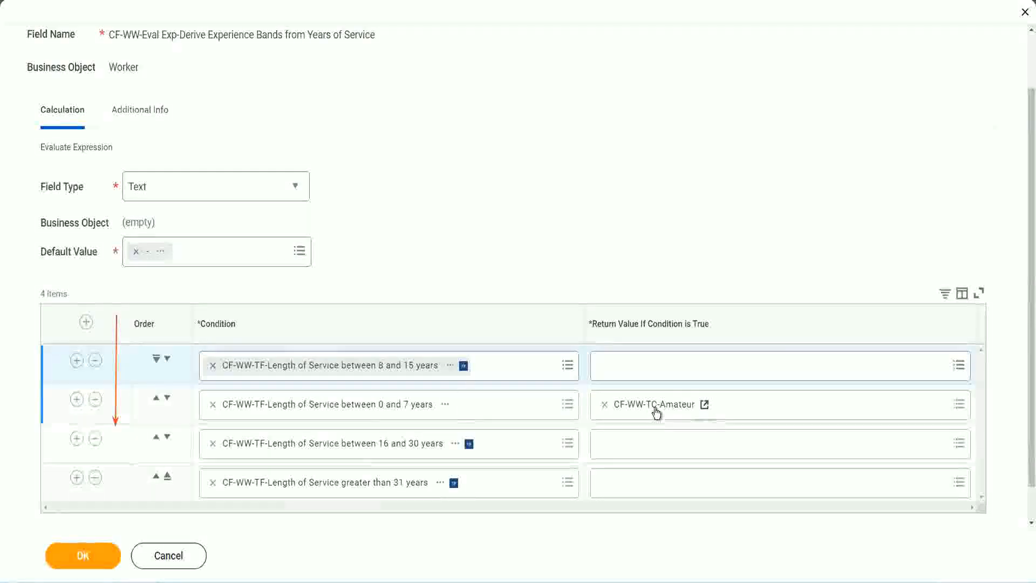
right_click(656, 413)
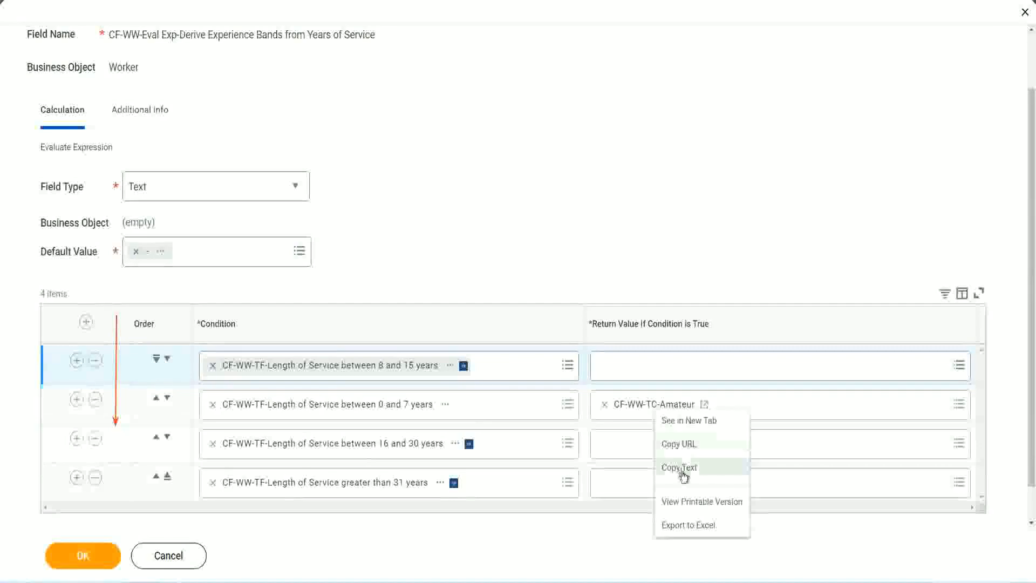
click(680, 467)
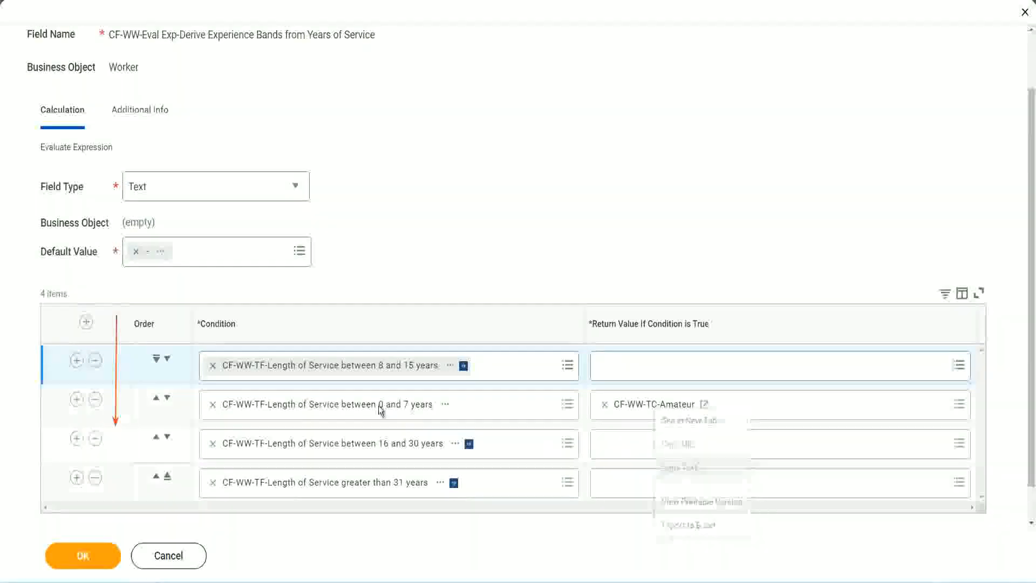
click(167, 358)
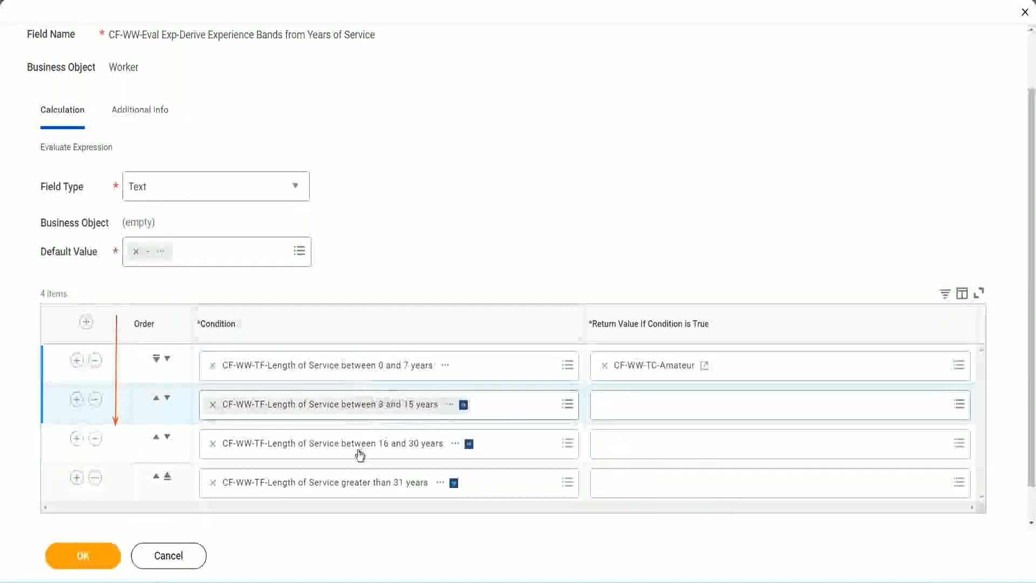
Start a Global Text Constant calculated field named CF-WW-TC-Experienced for the second row's return value.
click(600, 400)
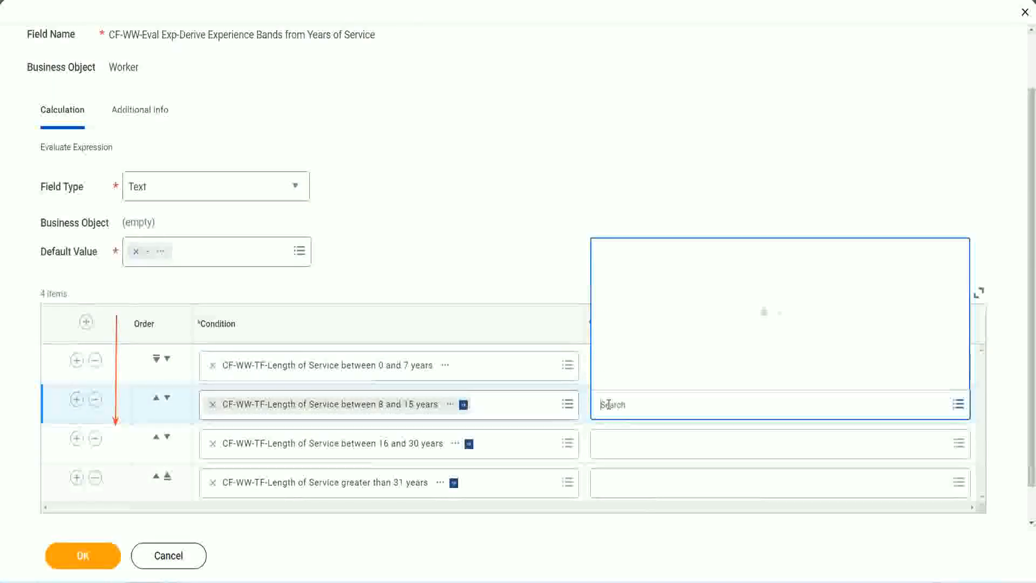
click(644, 379)
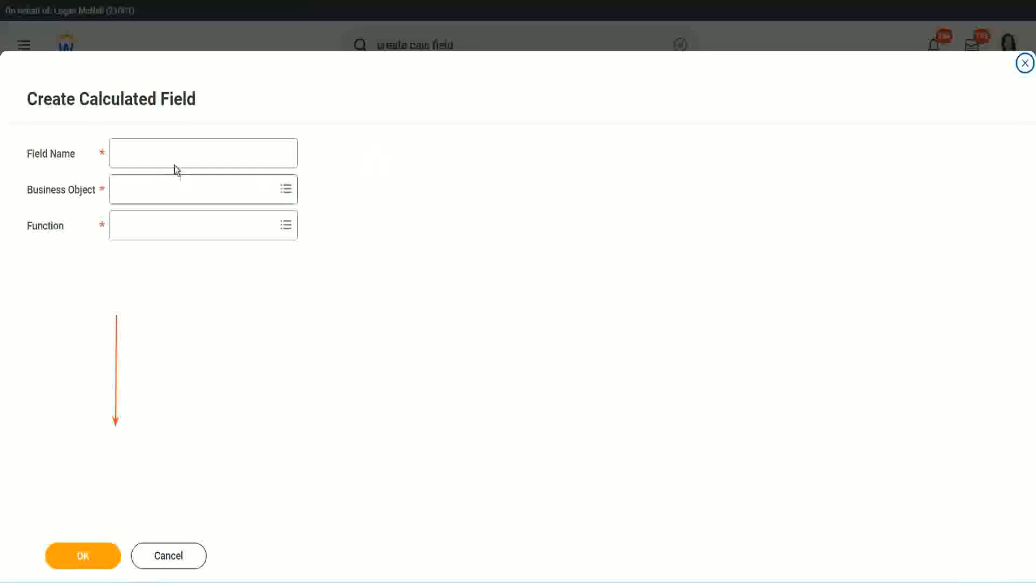
click(165, 153)
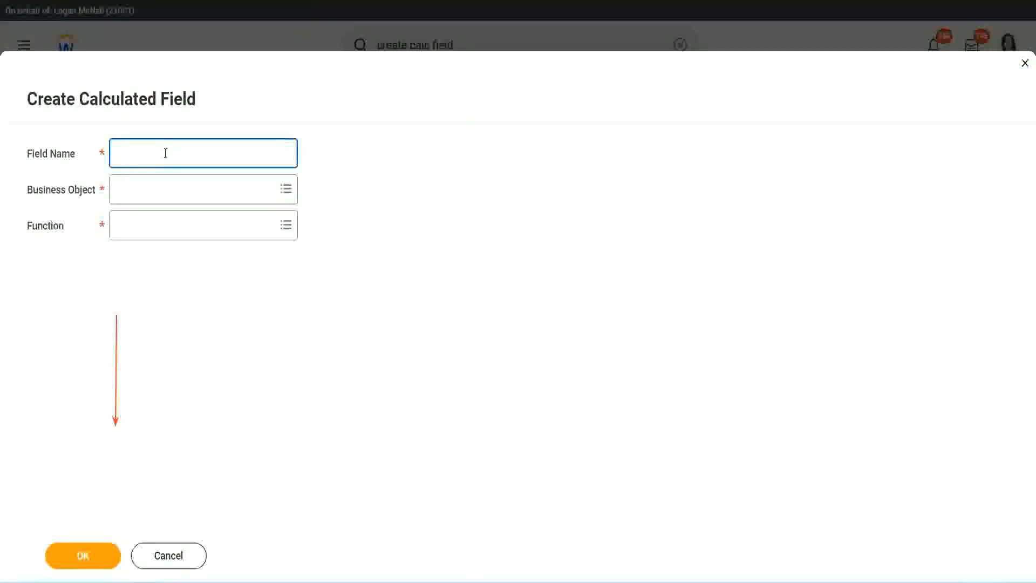
key(ctrl+v)
double_click(200, 154)
text(Ex)
text(per)
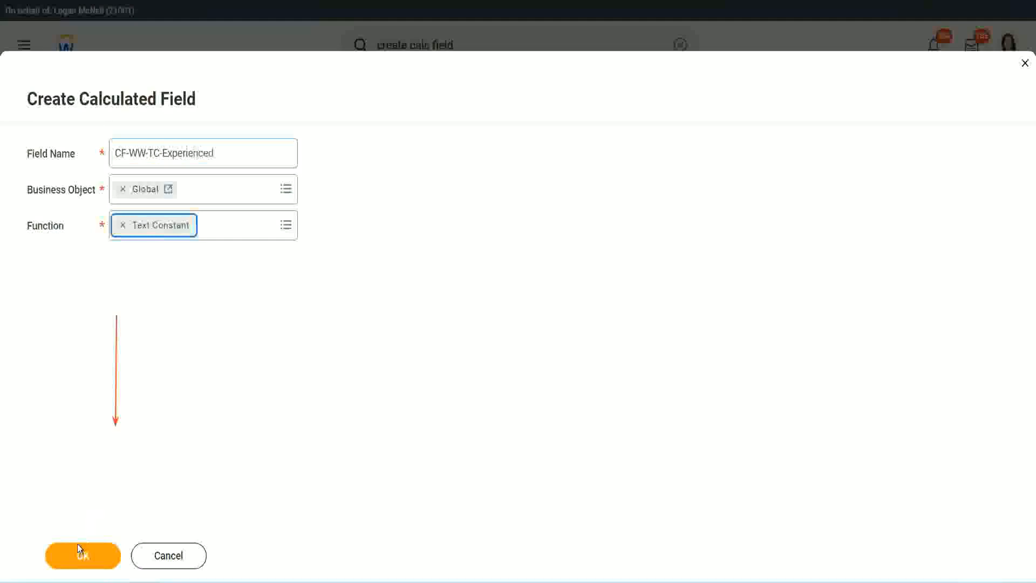
Proceed to the field's definition, set the text constant to Experienced, and save it.
click(81, 554)
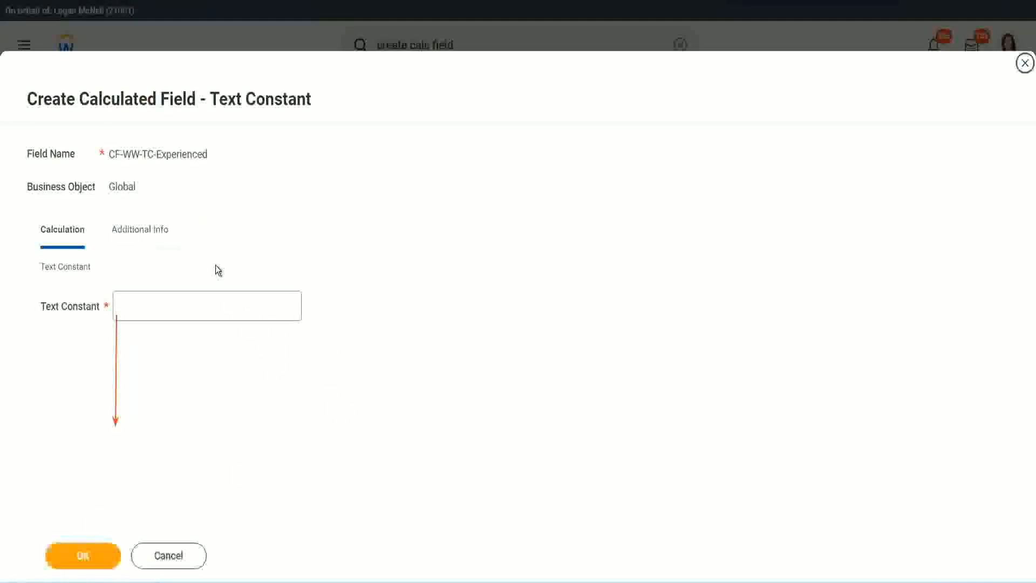
click(158, 307)
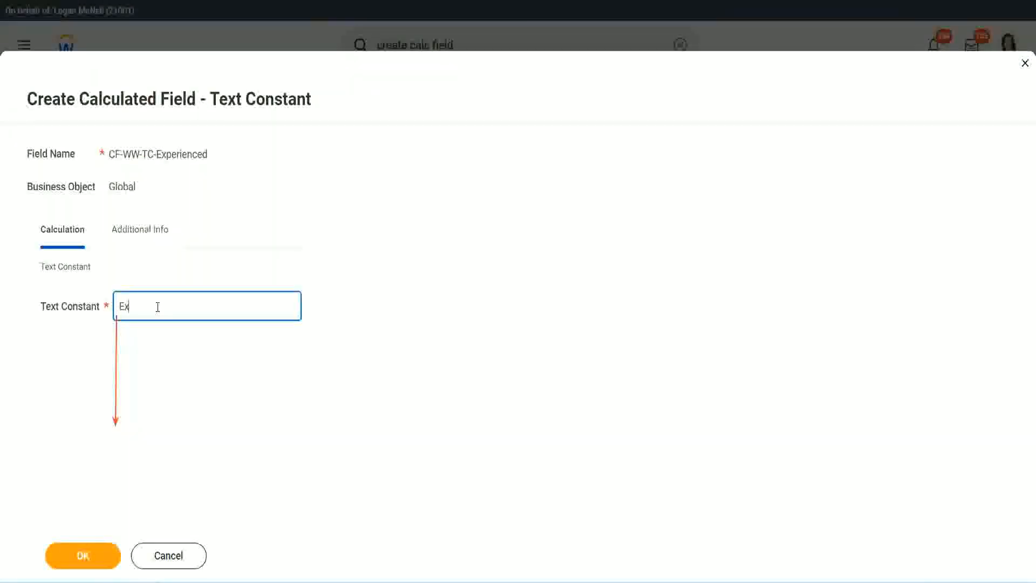
click(84, 556)
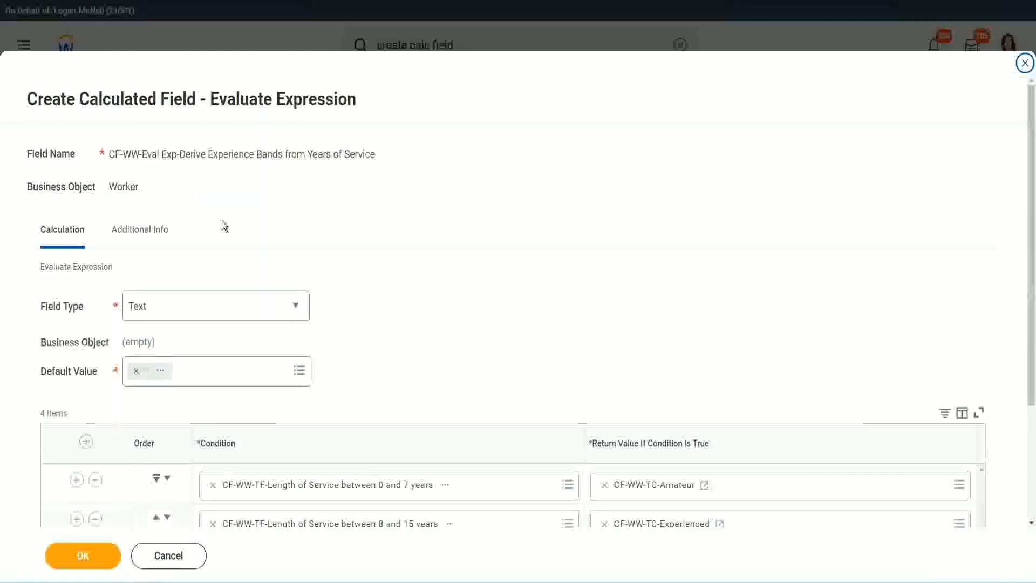
Start a calculated field for the third row's return value with the copied field name, checking the band names in the Notepad++ notes.
scroll(478, 280, down, 3)
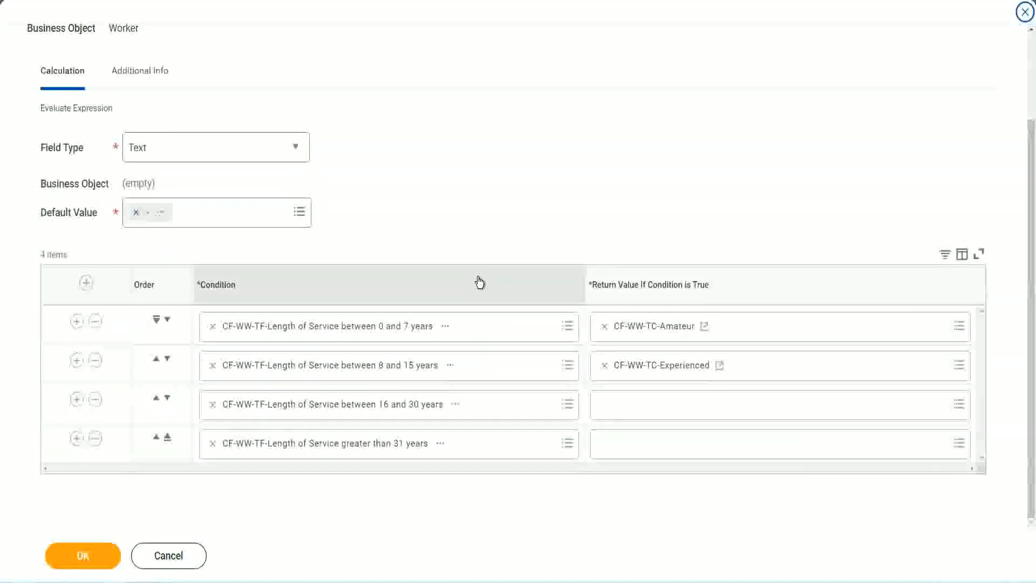
click(646, 411)
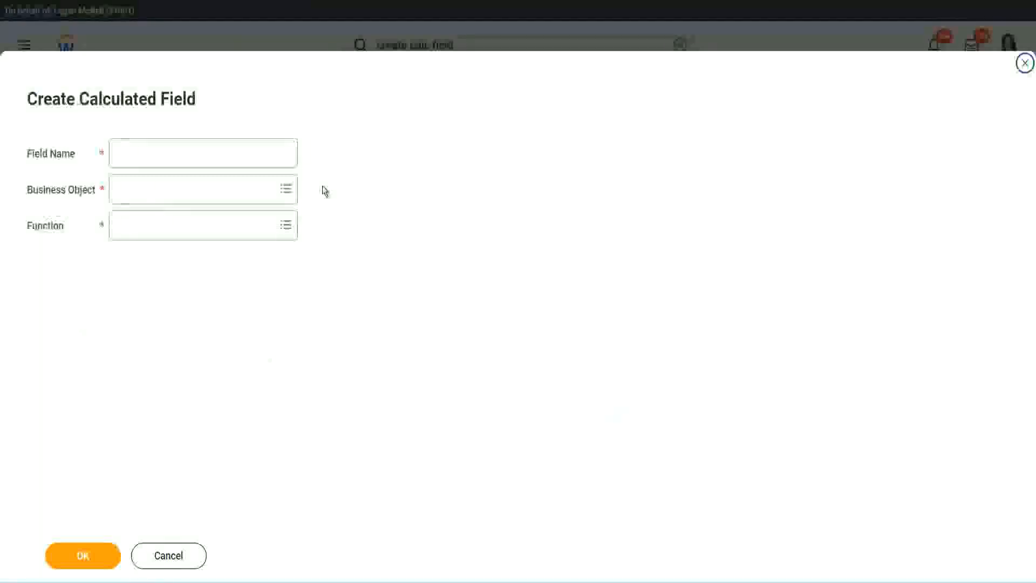
click(220, 153)
key(ctrl+v)
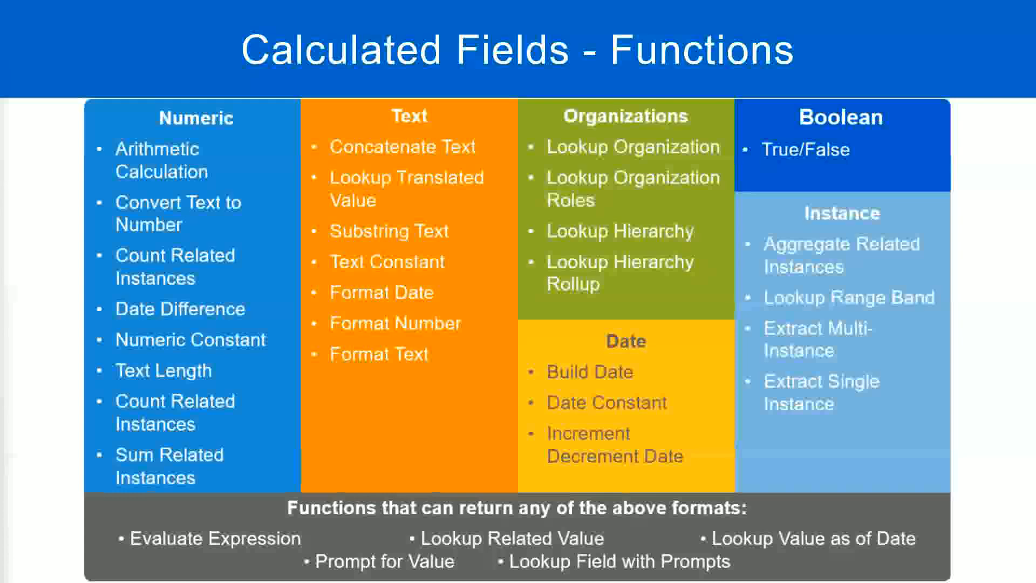
key(alt+Tab)
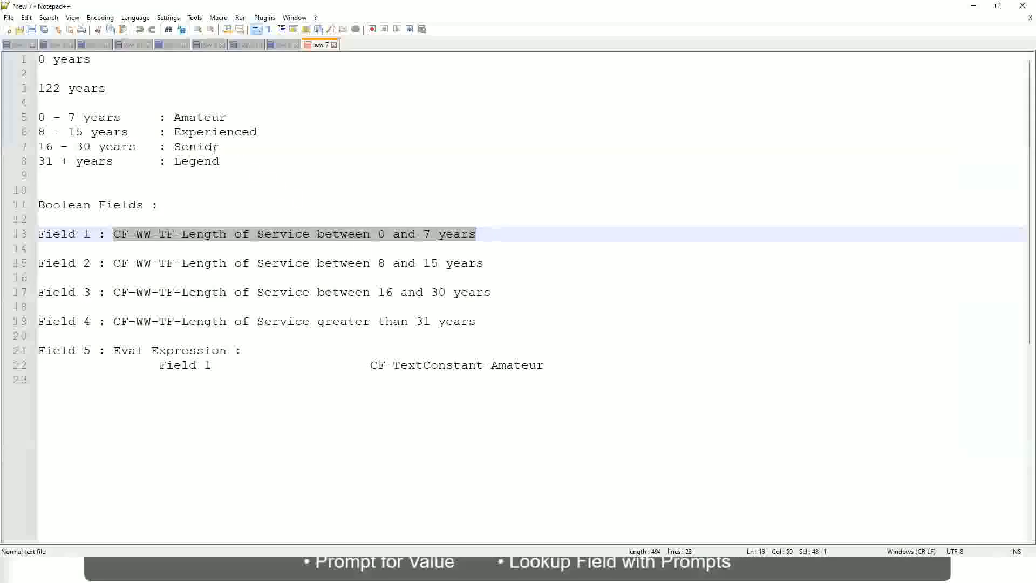
key(alt+Tab)
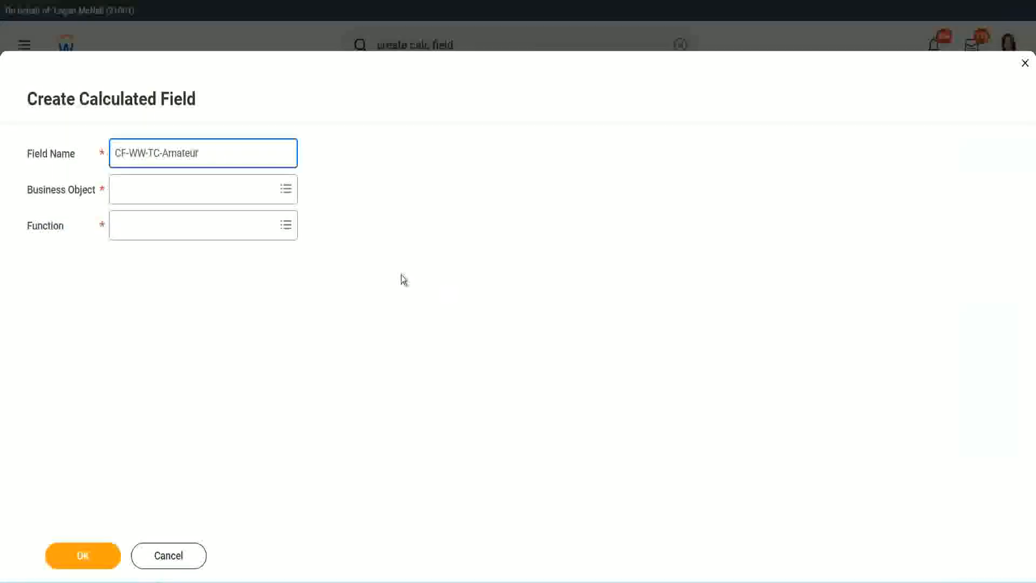
Set the new field's business object to Global and change its name to CF-WW-TC-Senior.
click(119, 190)
text(global)
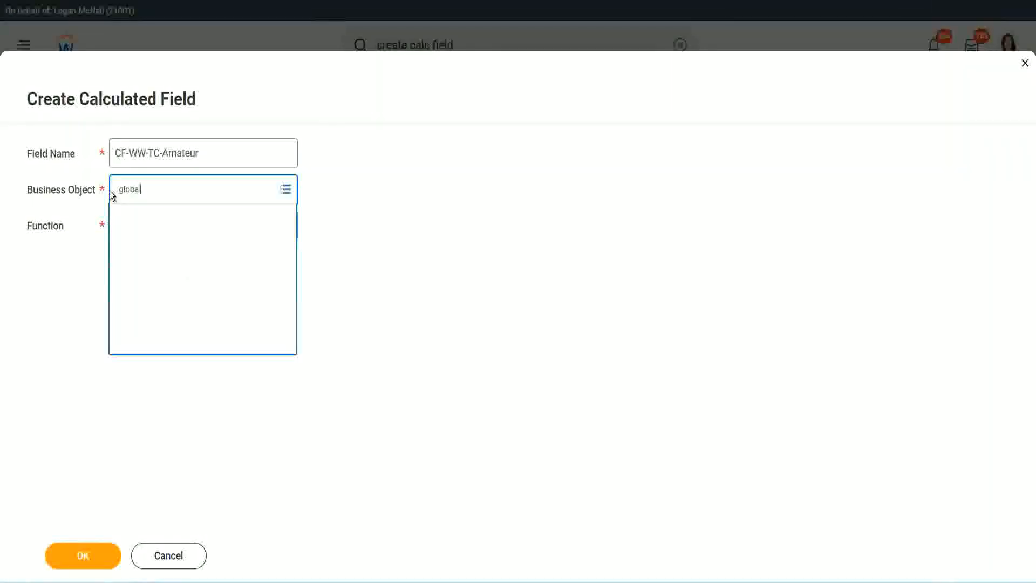
key(Return)
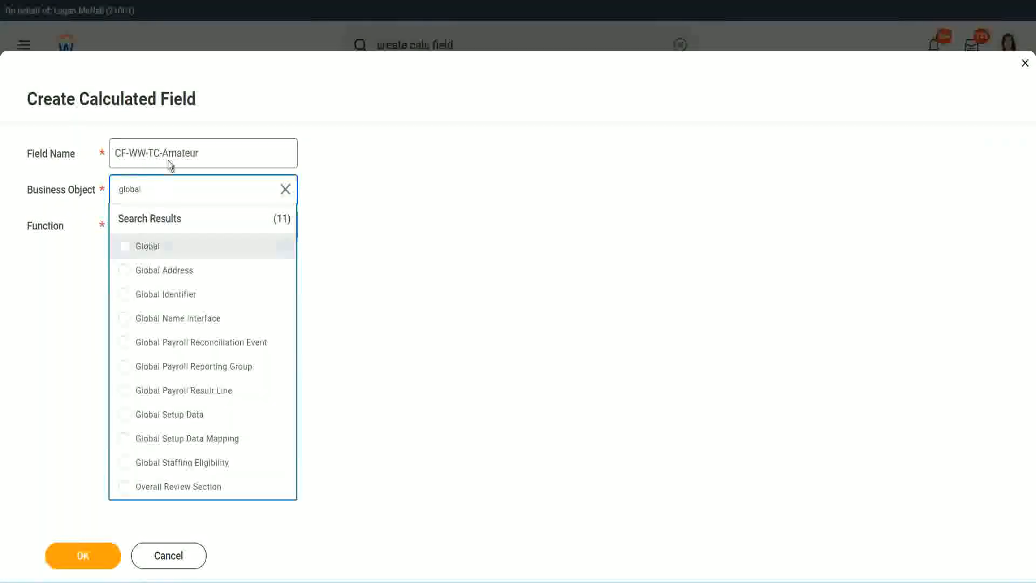
click(168, 157)
double_click(181, 152)
text(S)
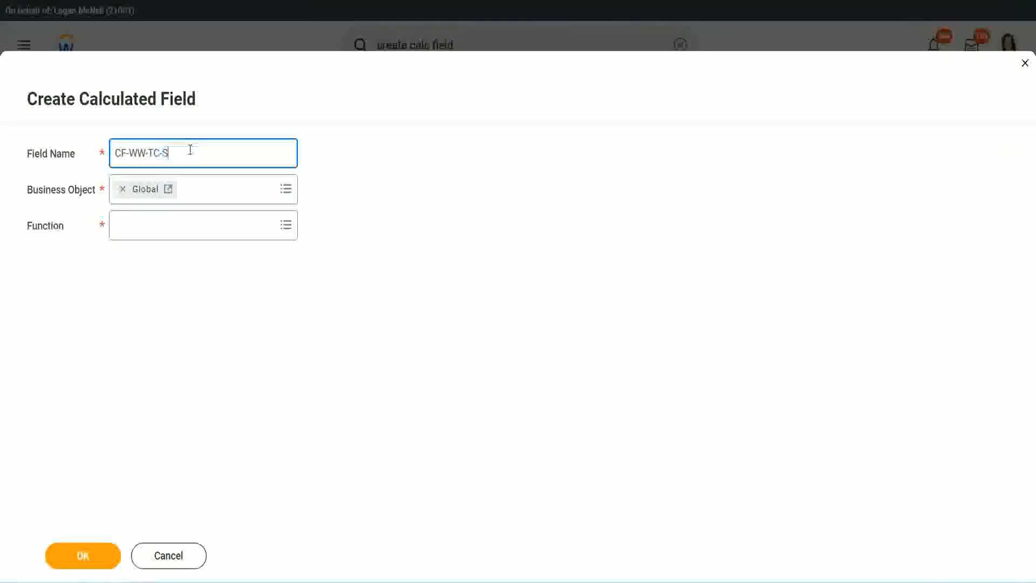
text(enior)
Choose Text Constant as the field's function, set the text constant to Senior, and save it.
click(166, 235)
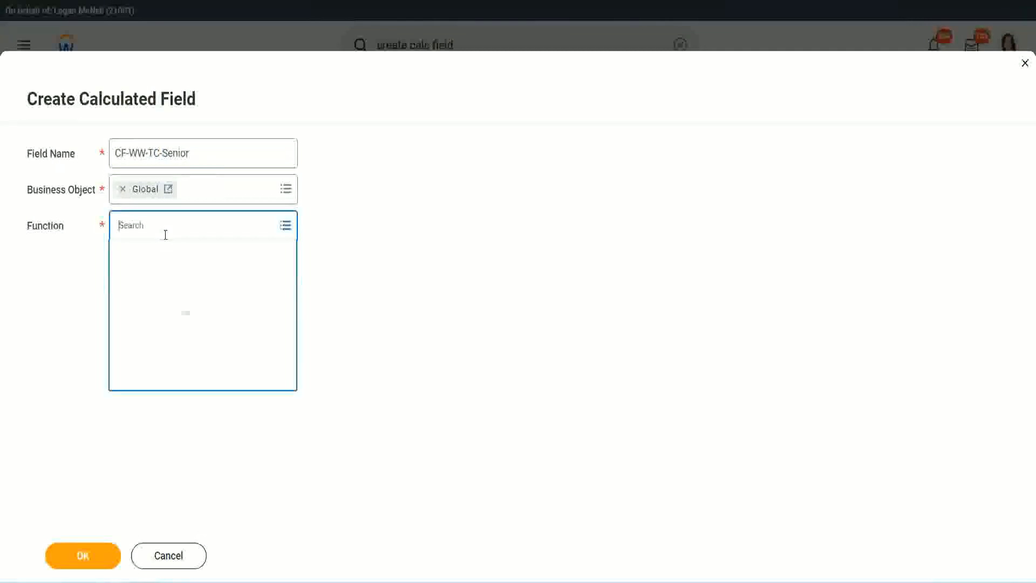
text(tc)
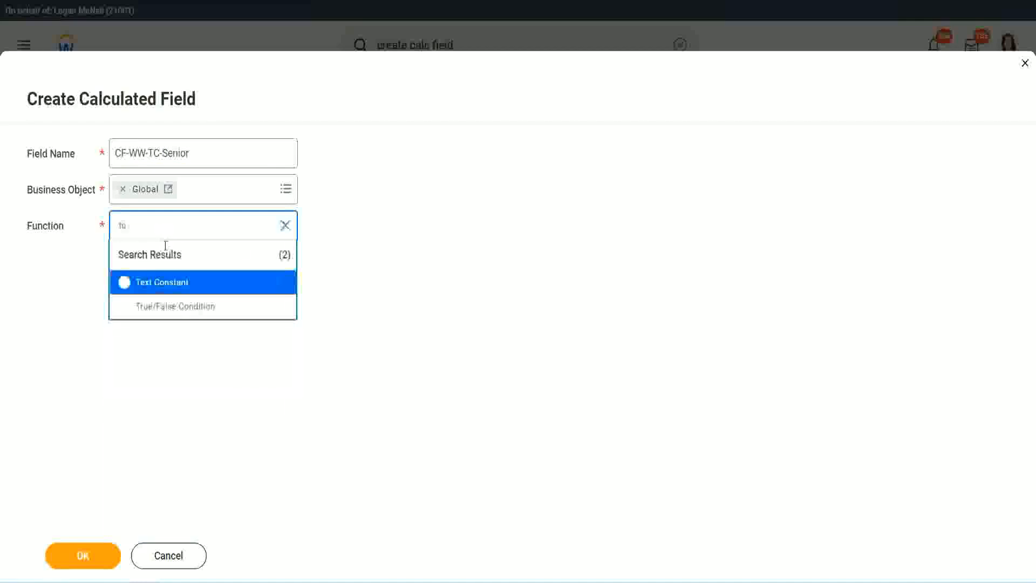
click(160, 282)
click(94, 561)
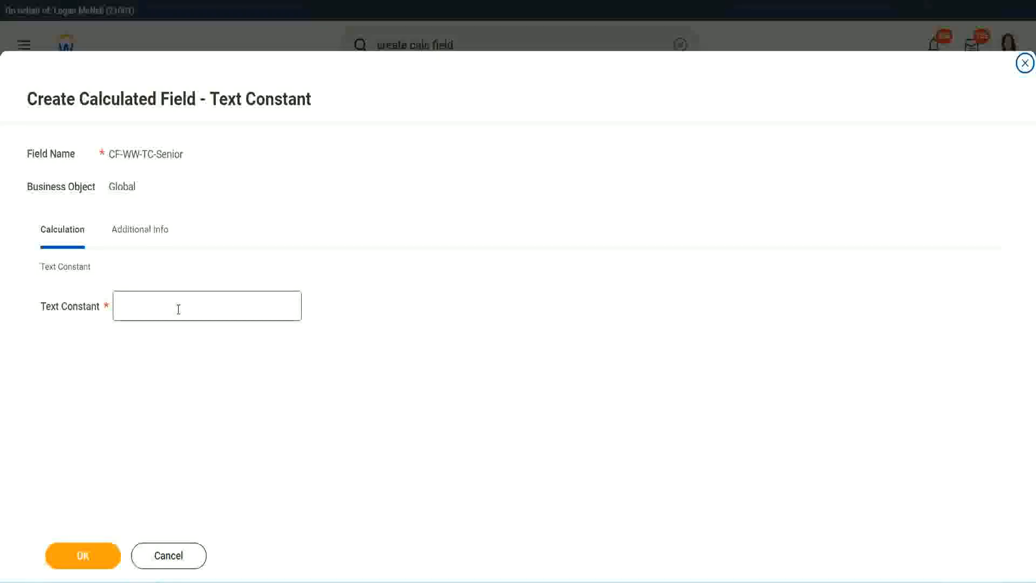
click(174, 303)
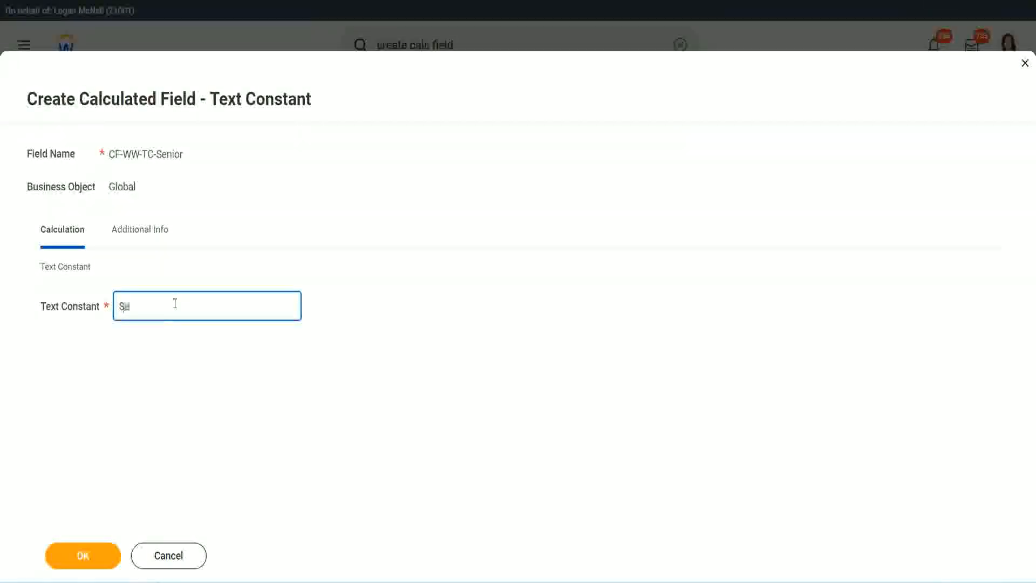
click(102, 549)
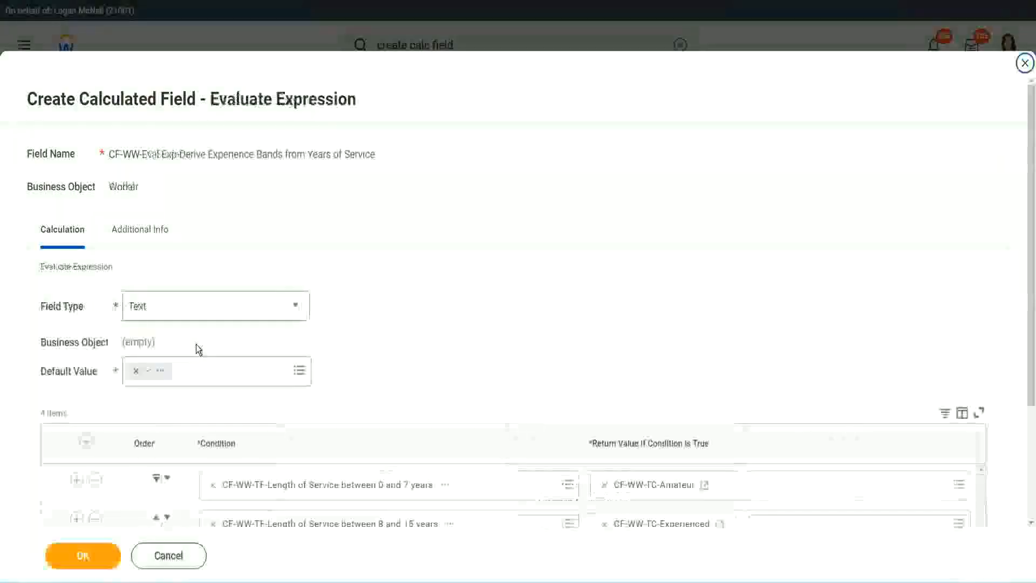
Copy the field name CF-WW-TC-Senior and start a new calculated field for the fourth row's return value.
scroll(749, 387, down, 3)
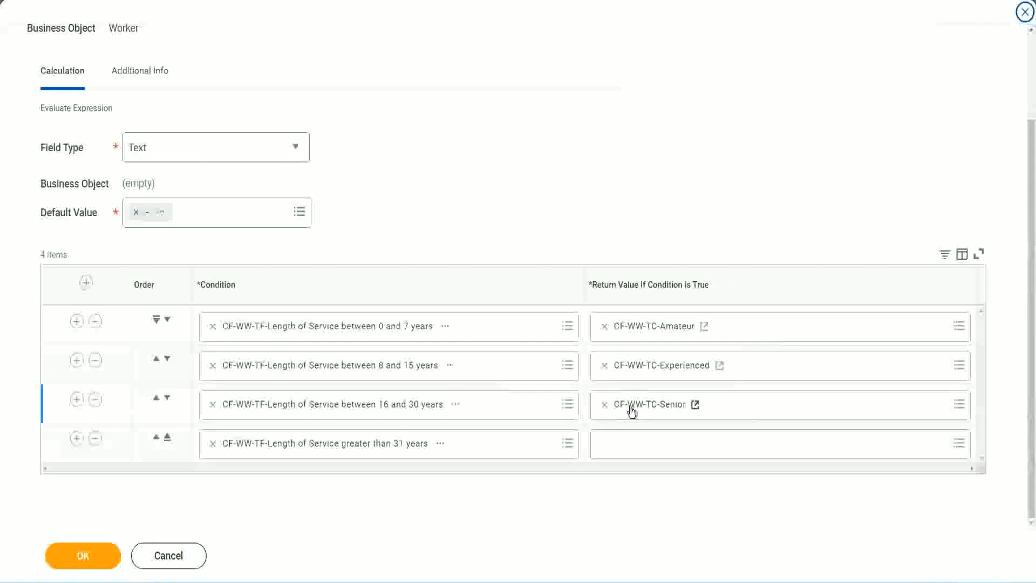
right_click(630, 407)
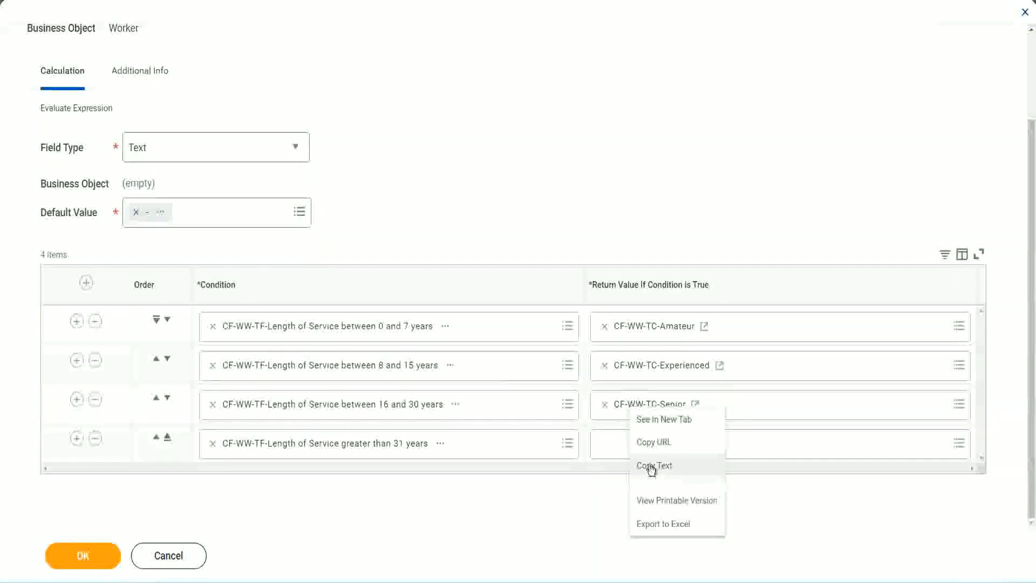
click(653, 463)
click(630, 447)
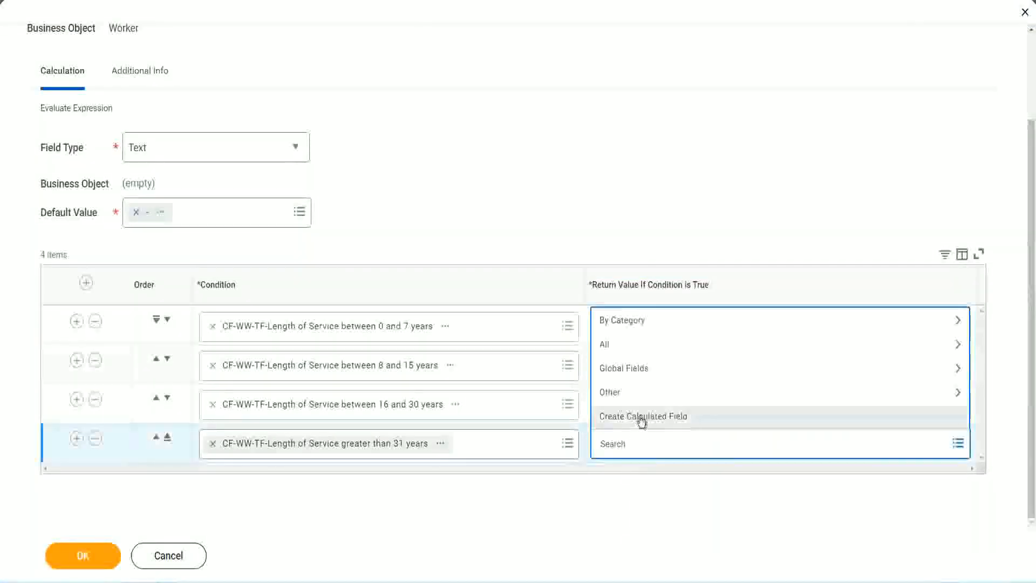
click(641, 419)
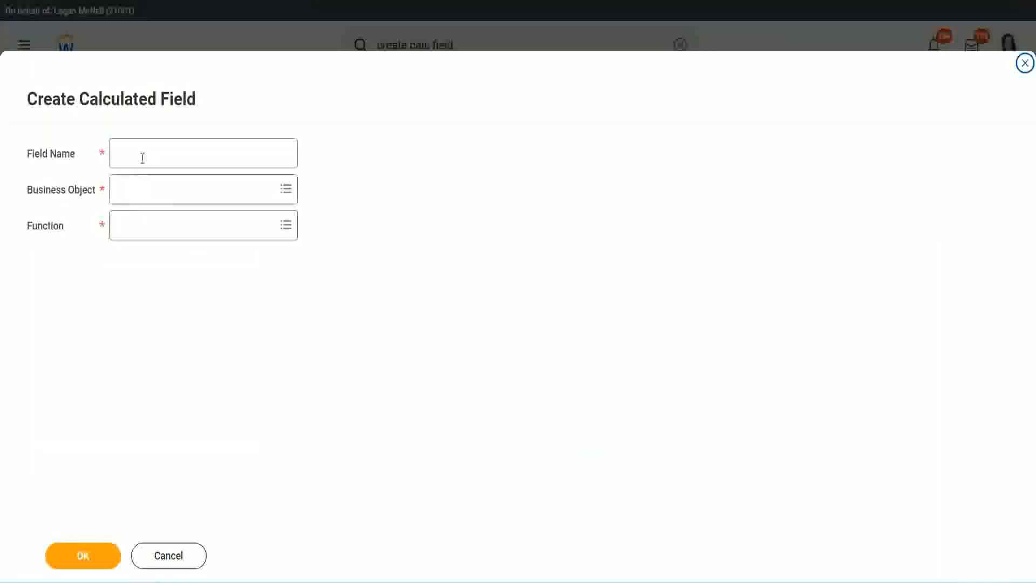
Name the new field CF-WW-TC-Legend, based on the copied name, and set its business object to Global.
click(142, 158)
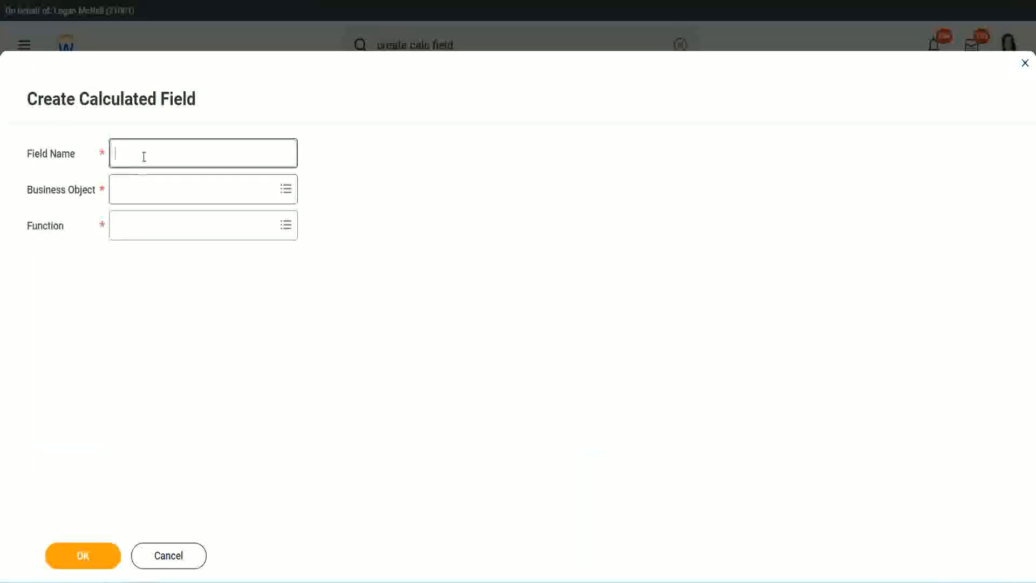
key(ctrl+v)
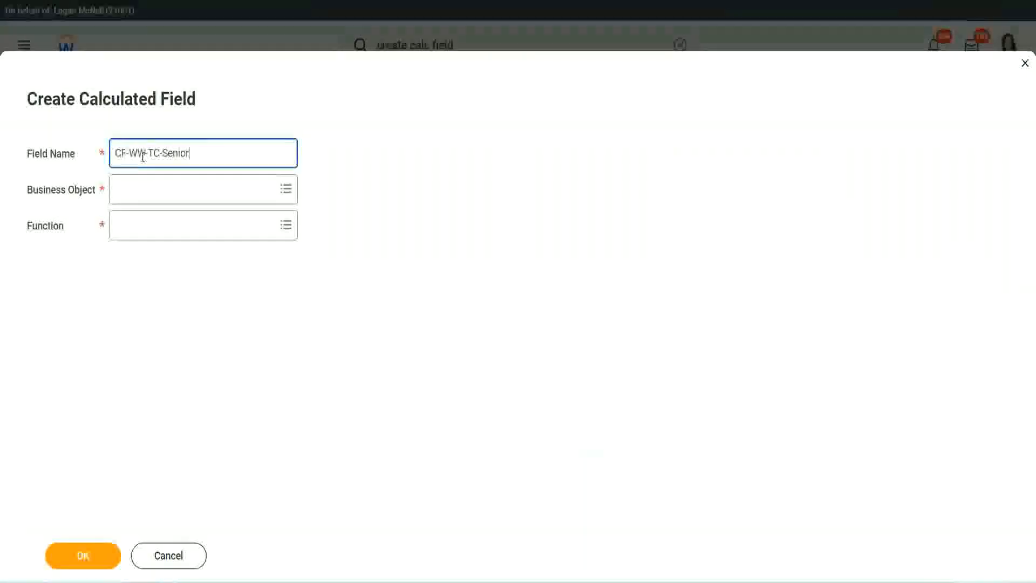
double_click(176, 153)
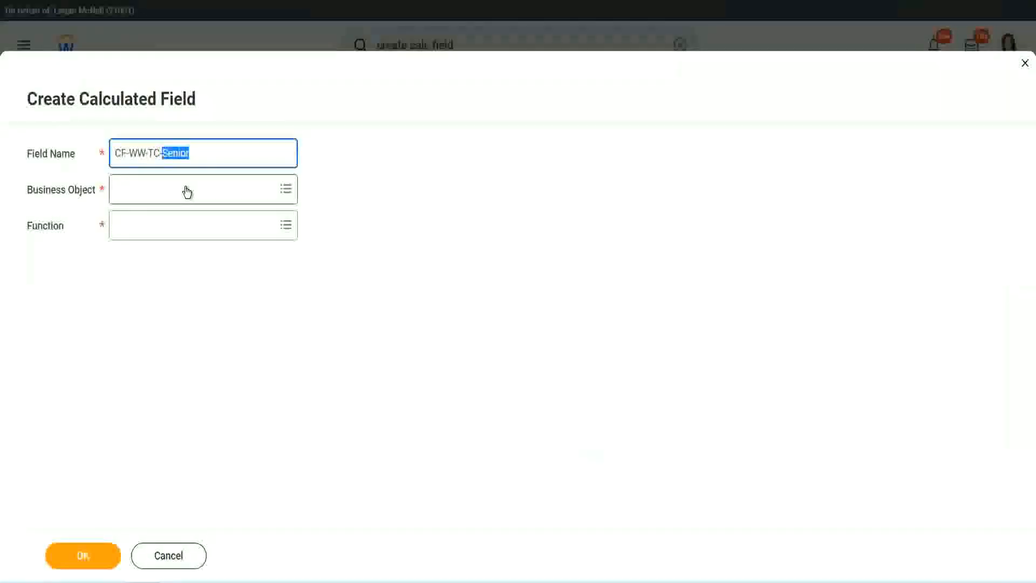
text(Legend)
click(146, 197)
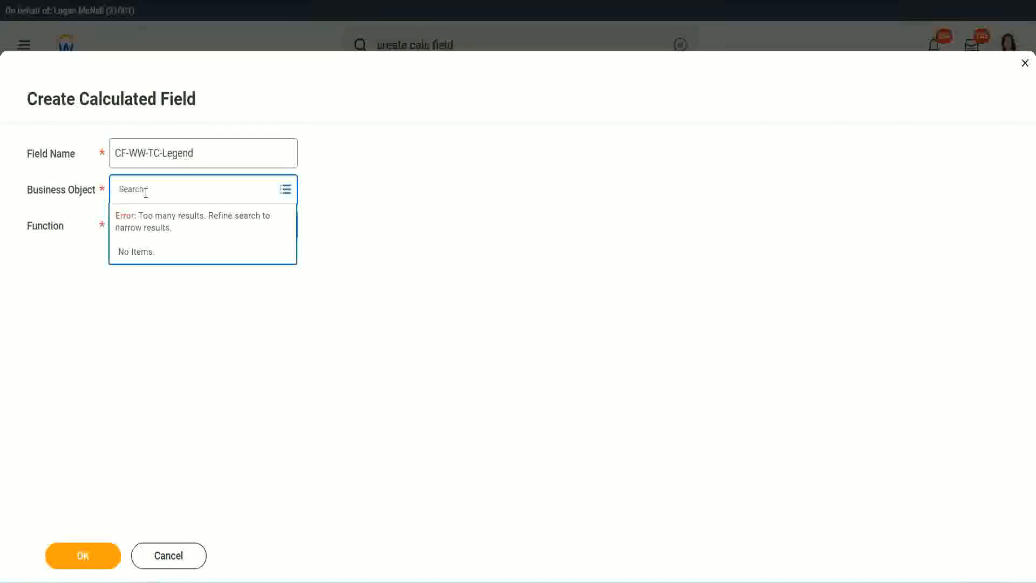
text(Glo)
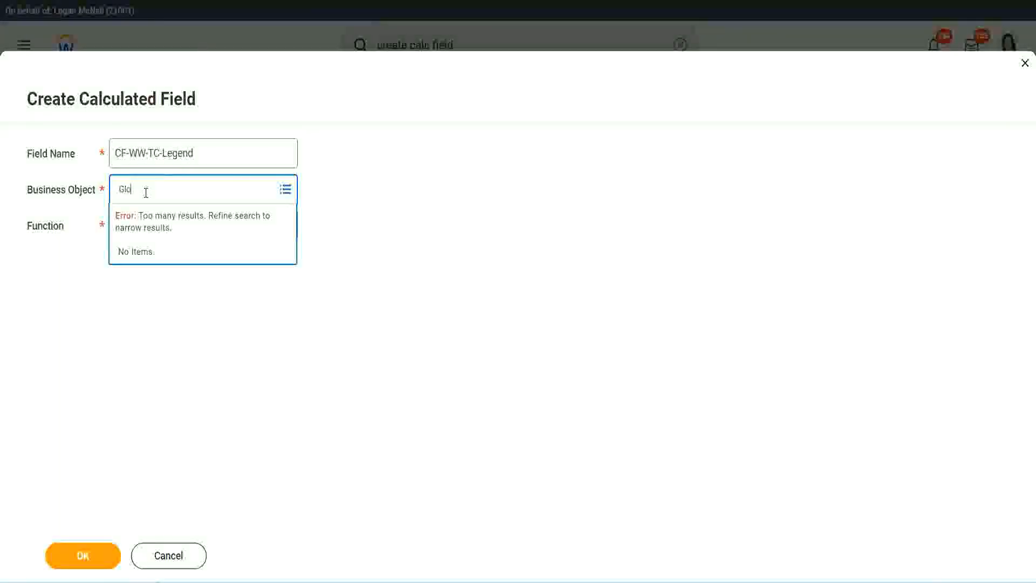
text(bal)
key(Return)
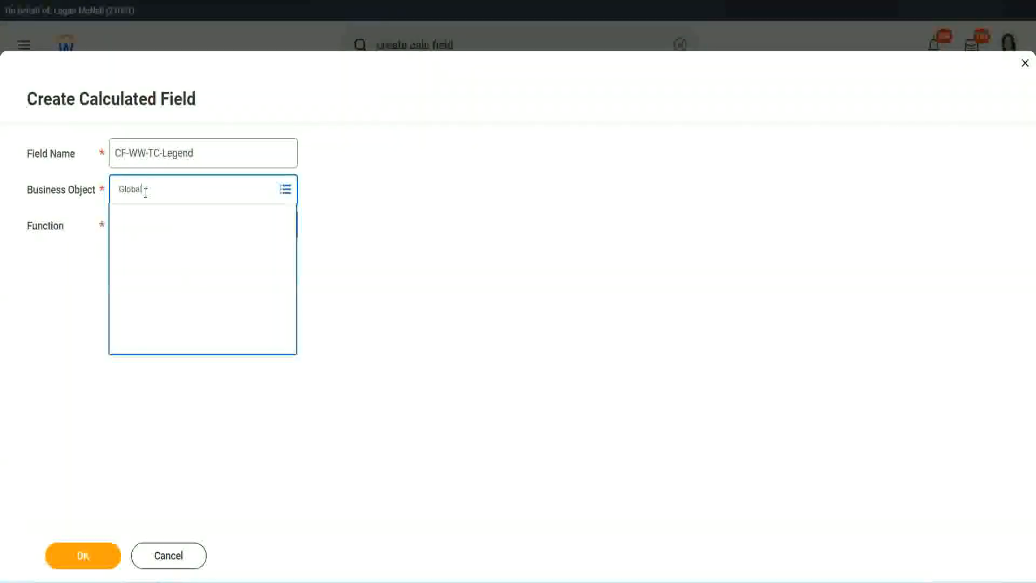
click(155, 249)
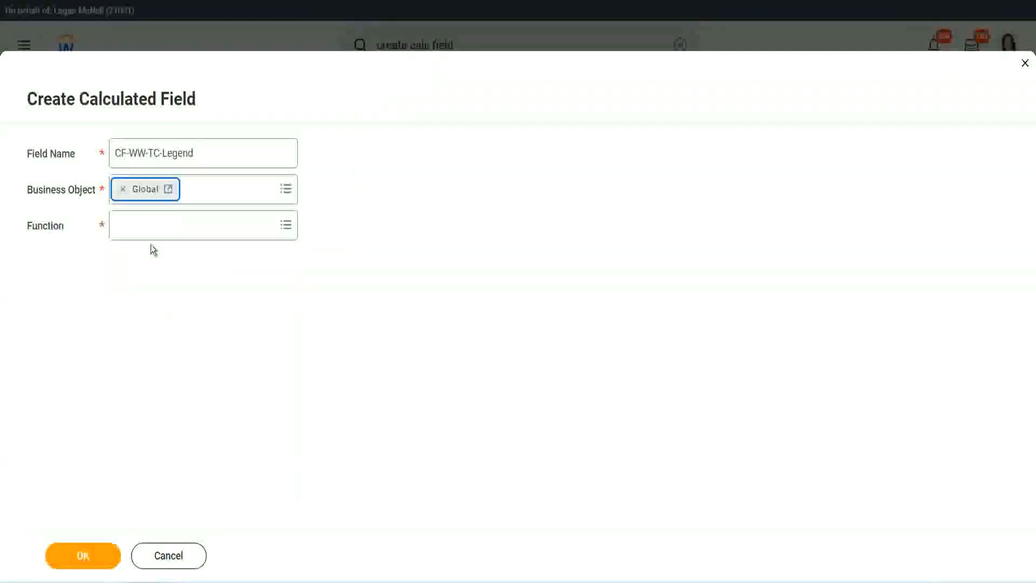
Choose Text Constant as the function of CF-WW-TC-Legend, set the text constant to Legend, and save it.
click(149, 226)
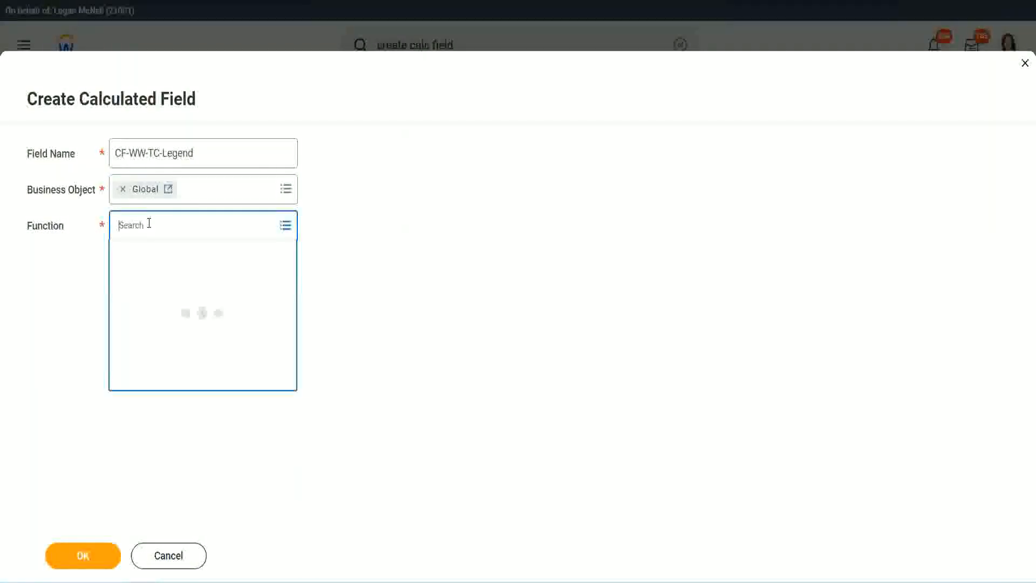
text(tc)
key(Return)
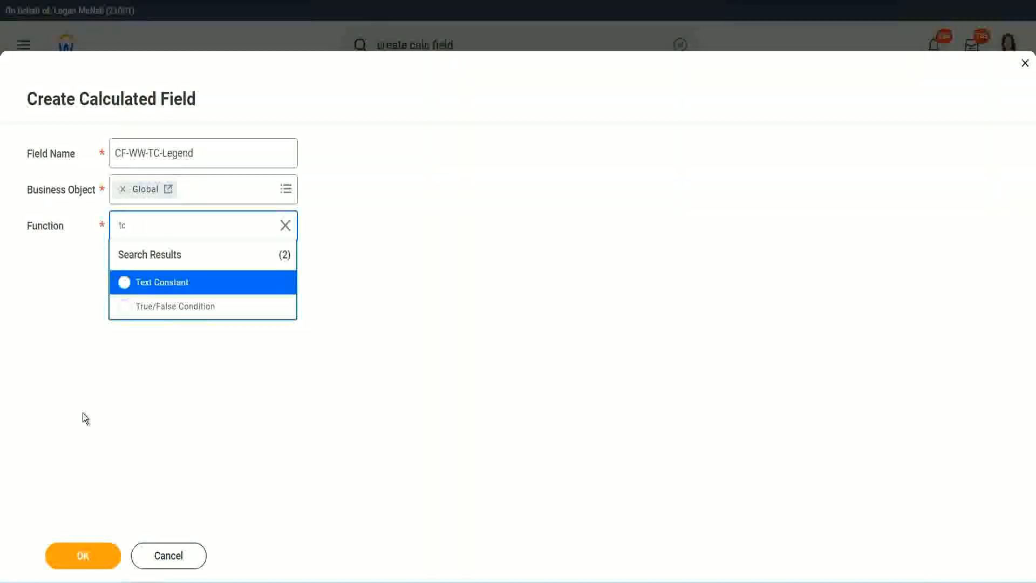
click(186, 292)
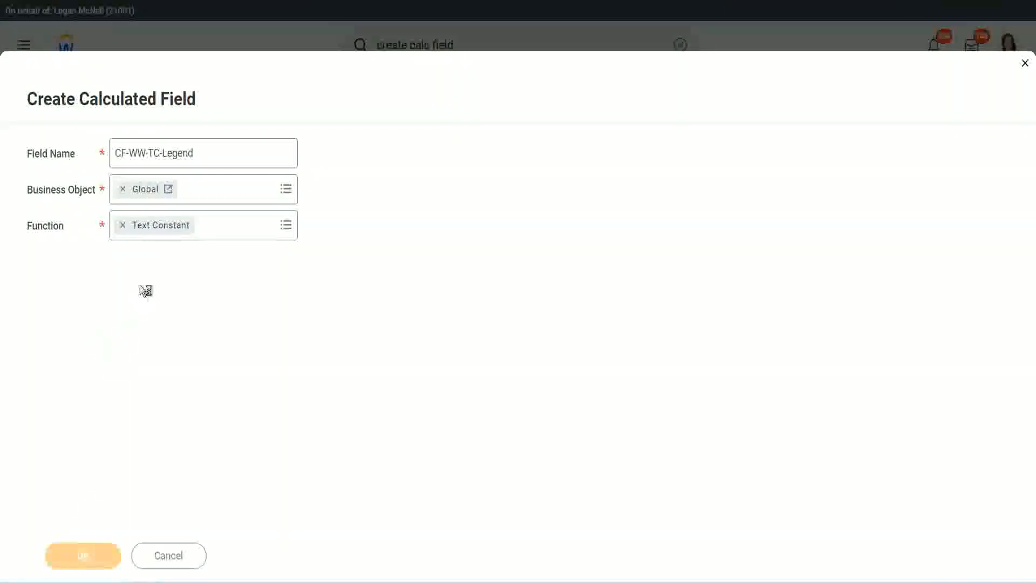
click(132, 303)
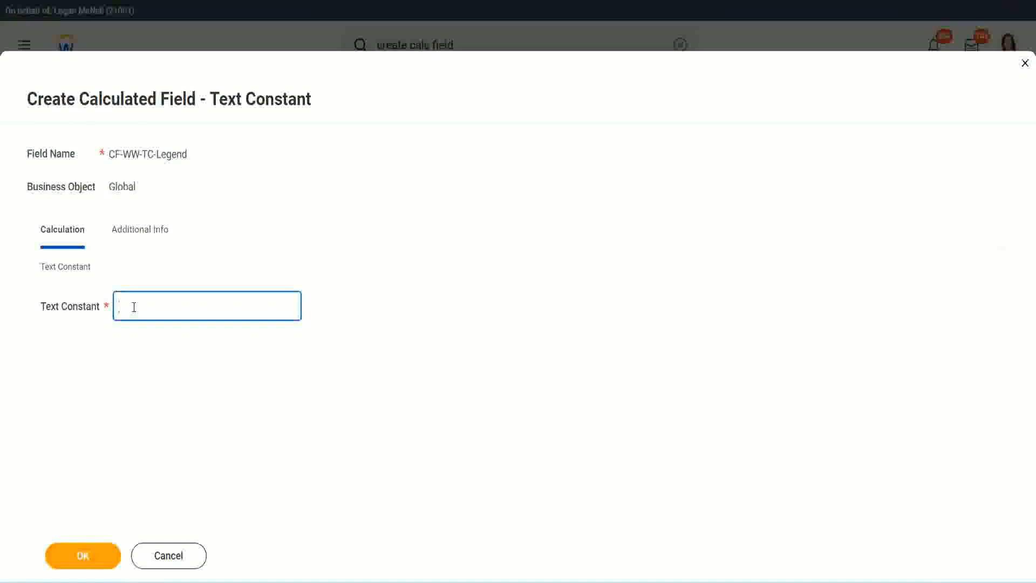
text(Legend)
click(84, 556)
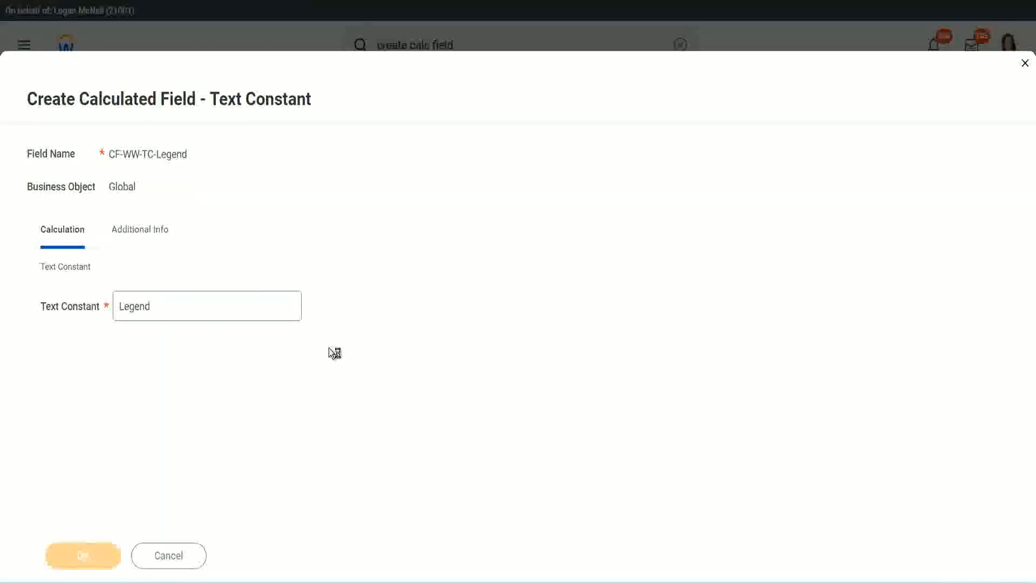
Review the field type, conditions and return values of the Evaluate Expression field, and save it.
scroll(549, 291, down, 3)
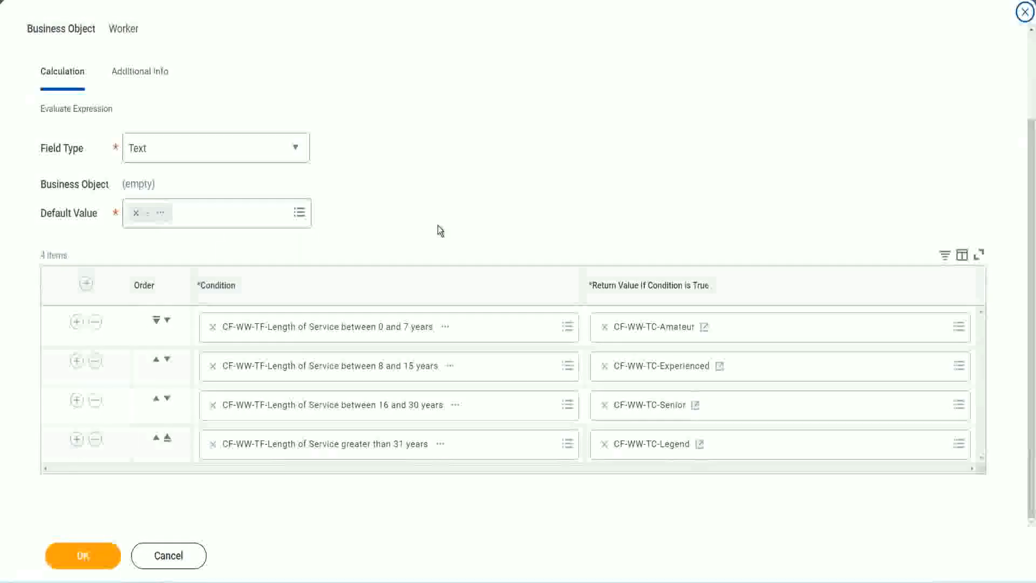
scroll(439, 217, up, 1)
scroll(438, 215, up, 1)
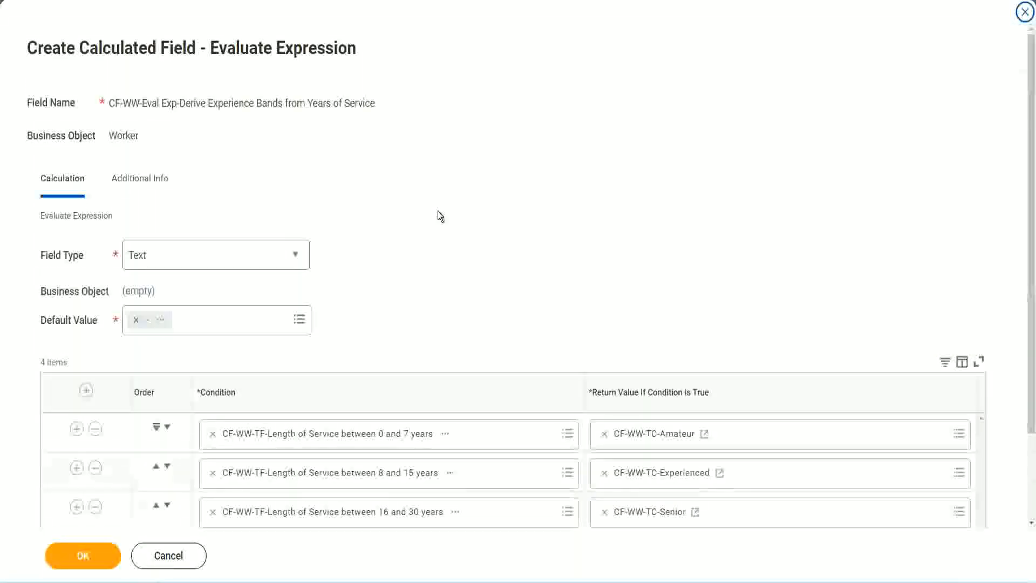
scroll(438, 216, down, 2)
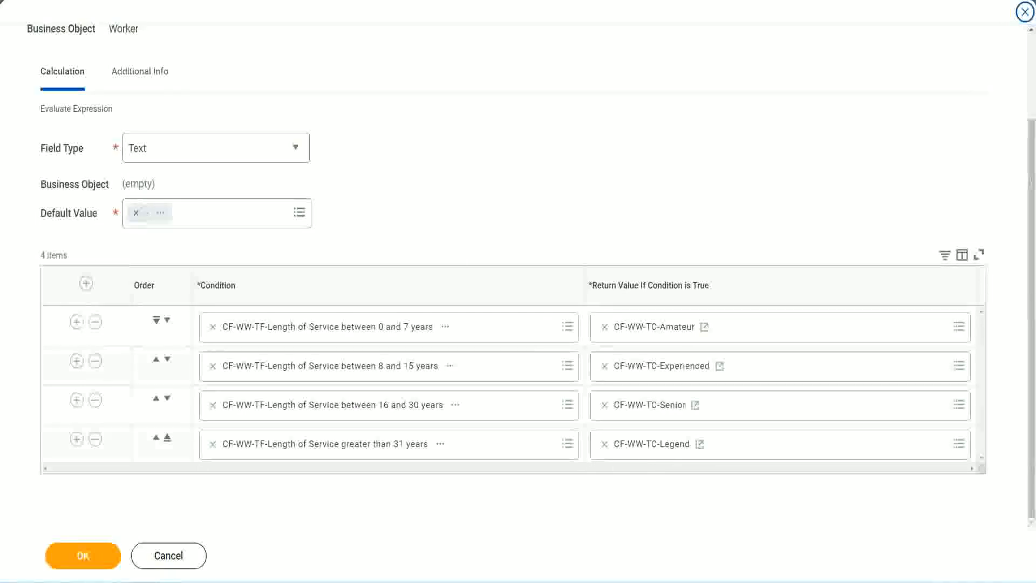
drag(664, 151, 672, 261)
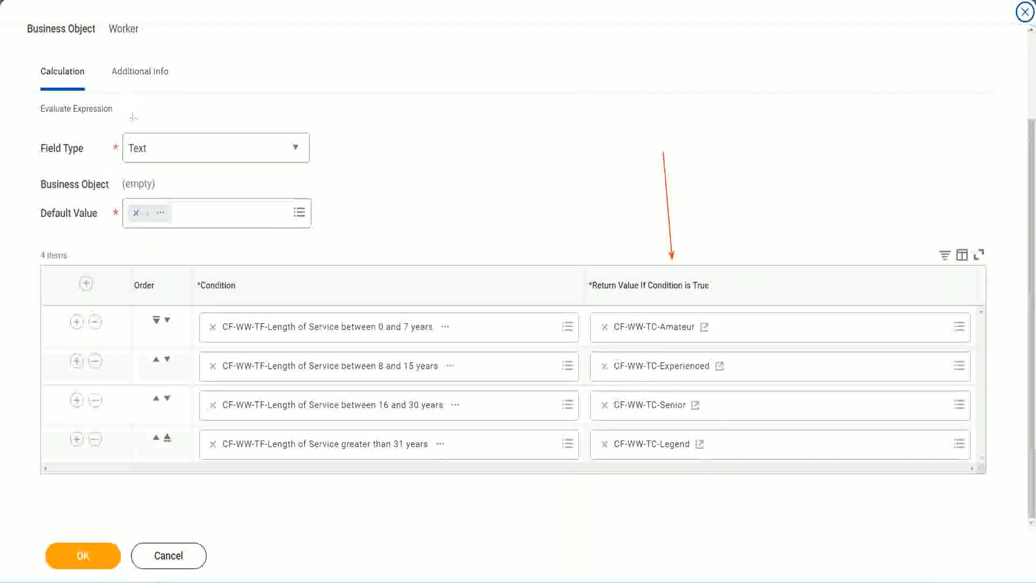
drag(133, 128, 132, 129)
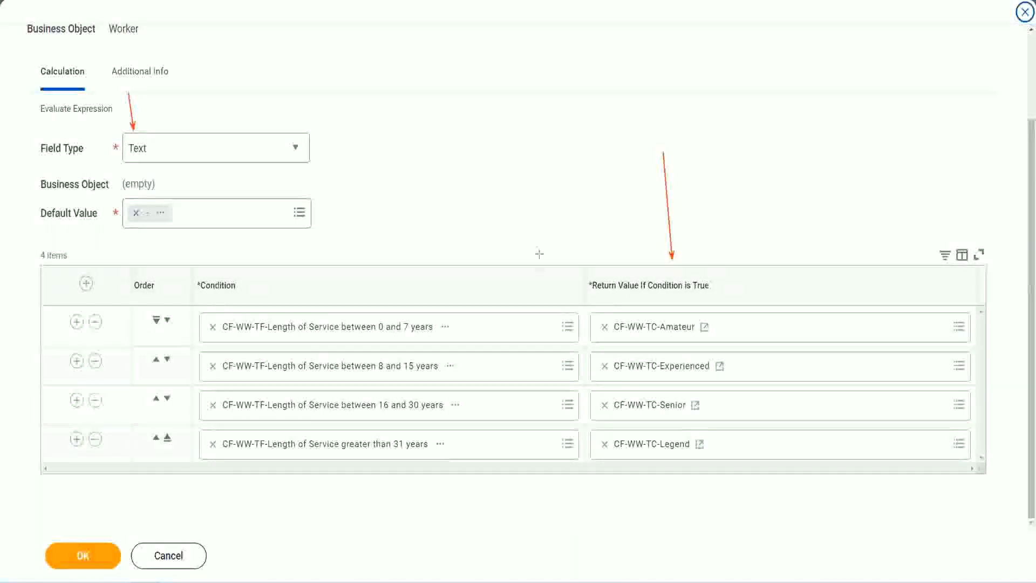
click(90, 556)
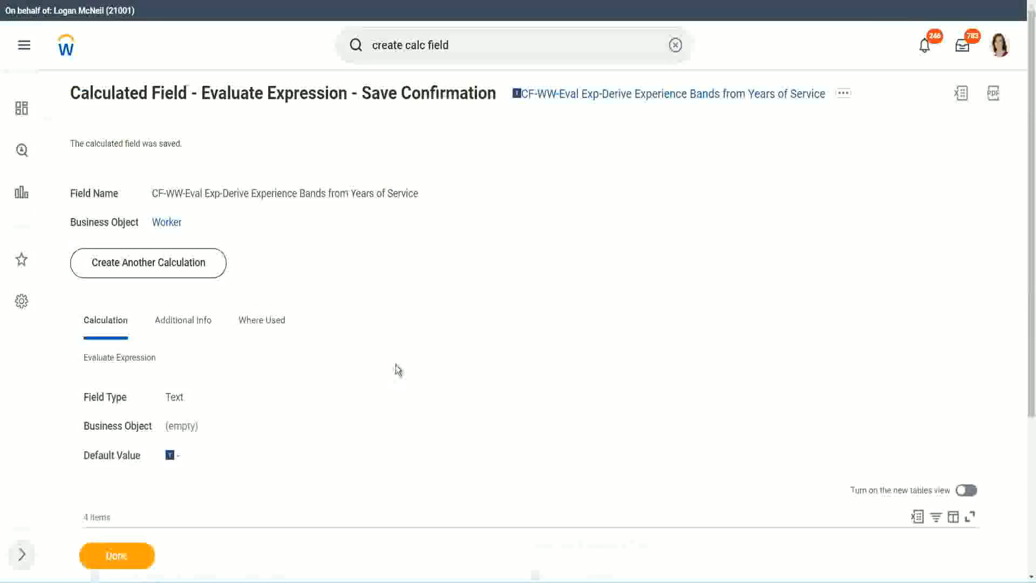
Check the saved condition table, copy the calculated field's name, and close the save confirmation.
scroll(396, 364, down, 4)
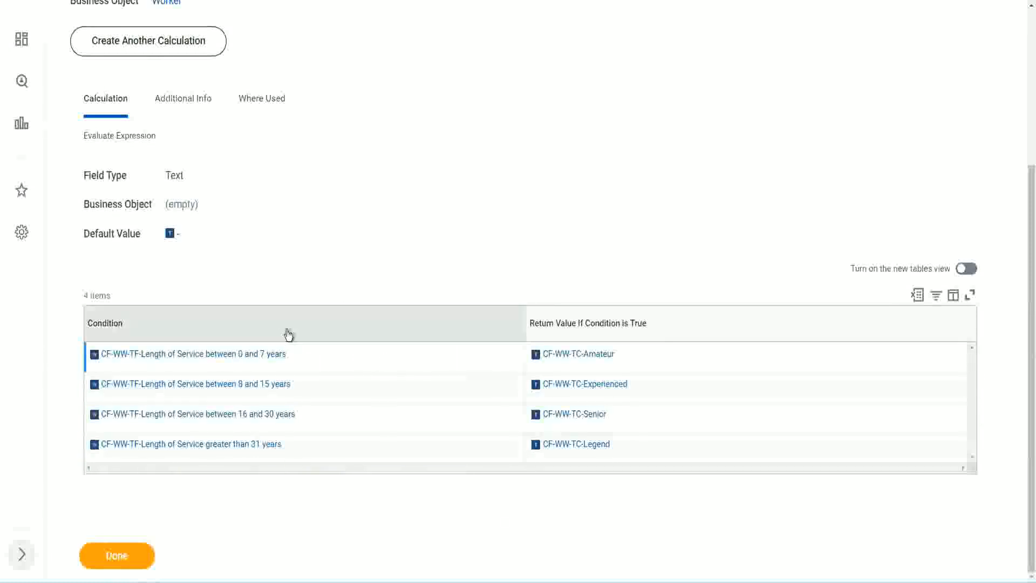
scroll(289, 333, up, 4)
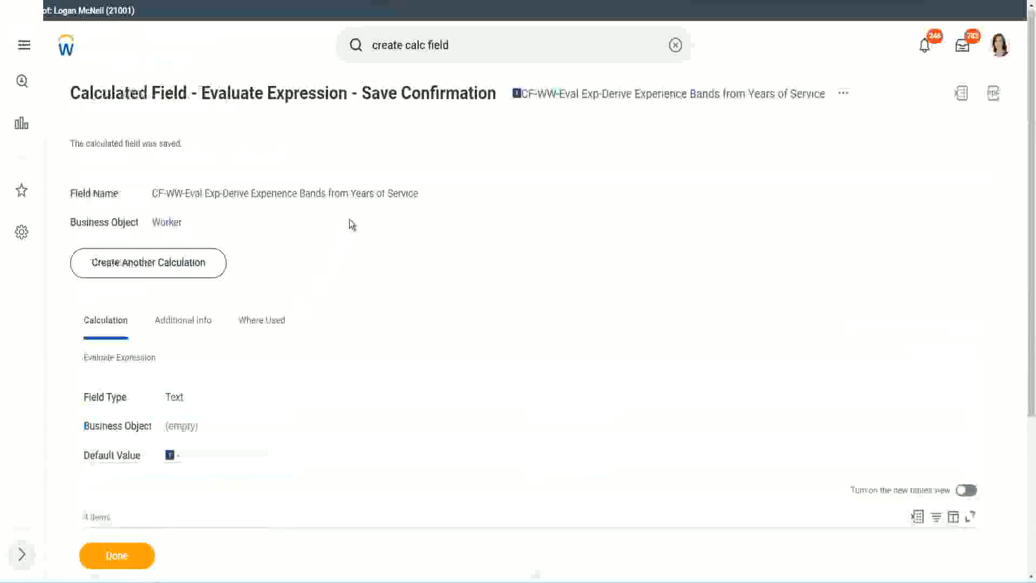
right_click(608, 103)
click(637, 160)
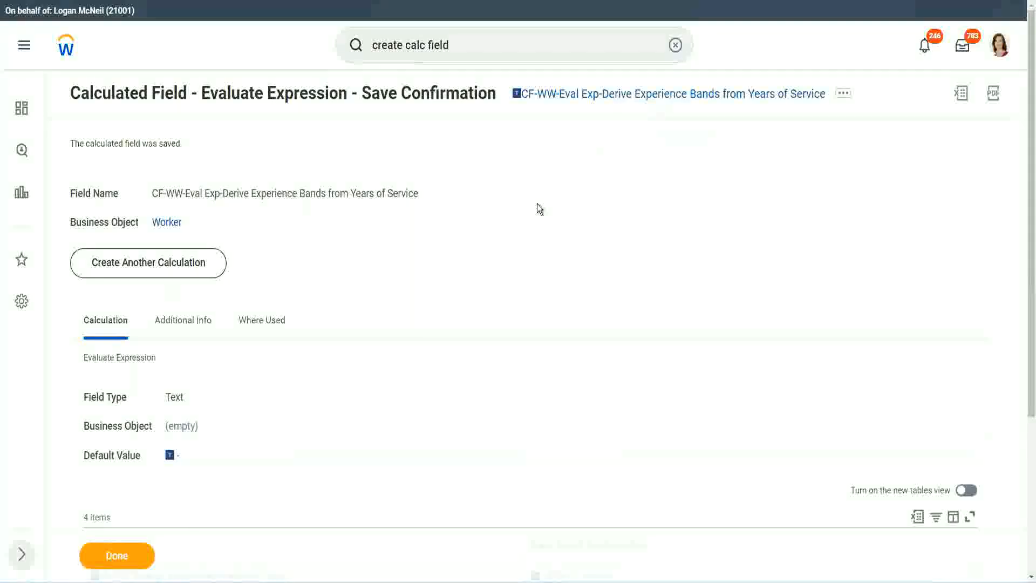
click(115, 558)
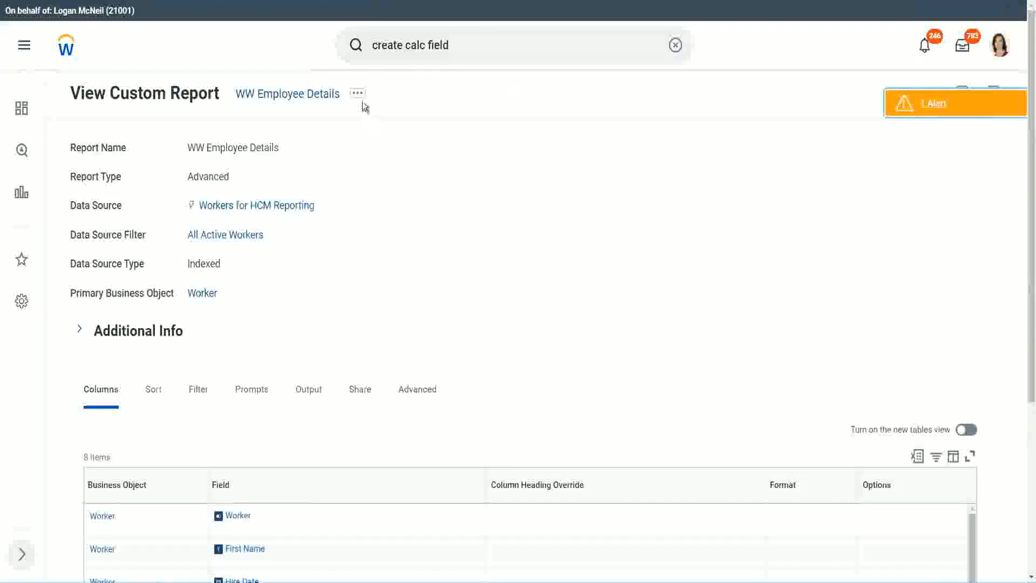
Open the WW Employee Details custom report for editing and go to its column definitions.
click(359, 96)
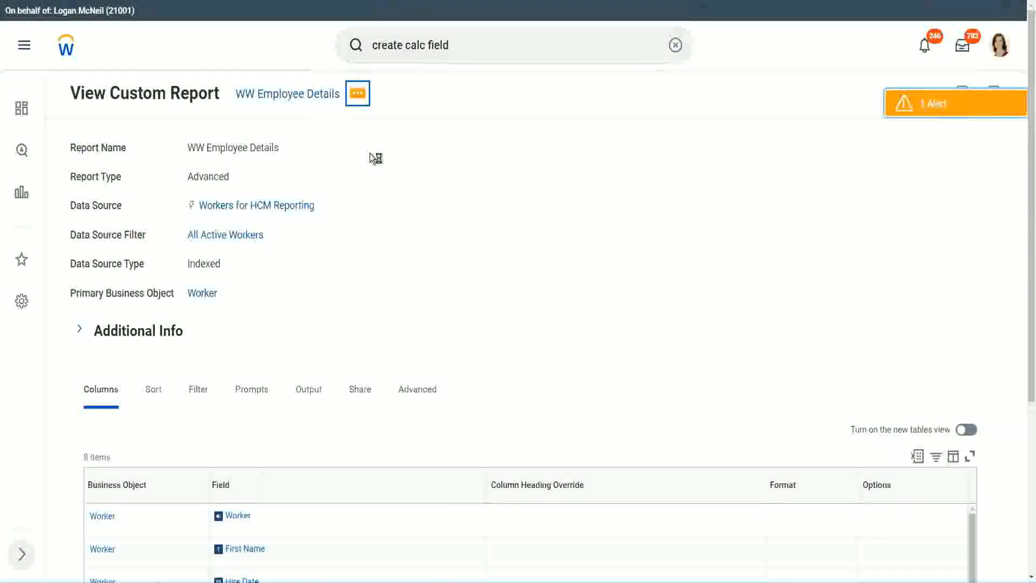
mouse_move(423, 155)
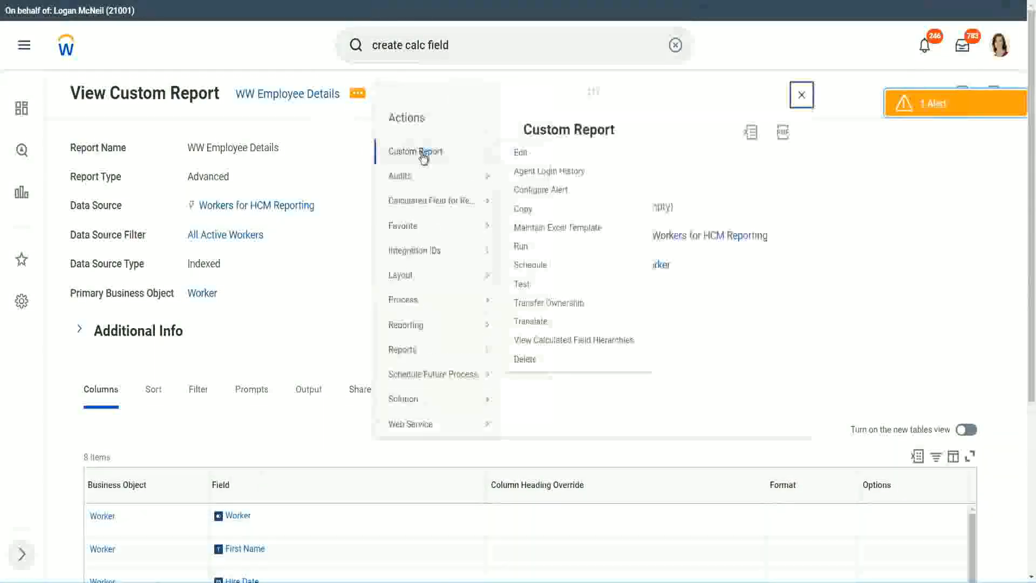
click(521, 153)
scroll(377, 232, down, 4)
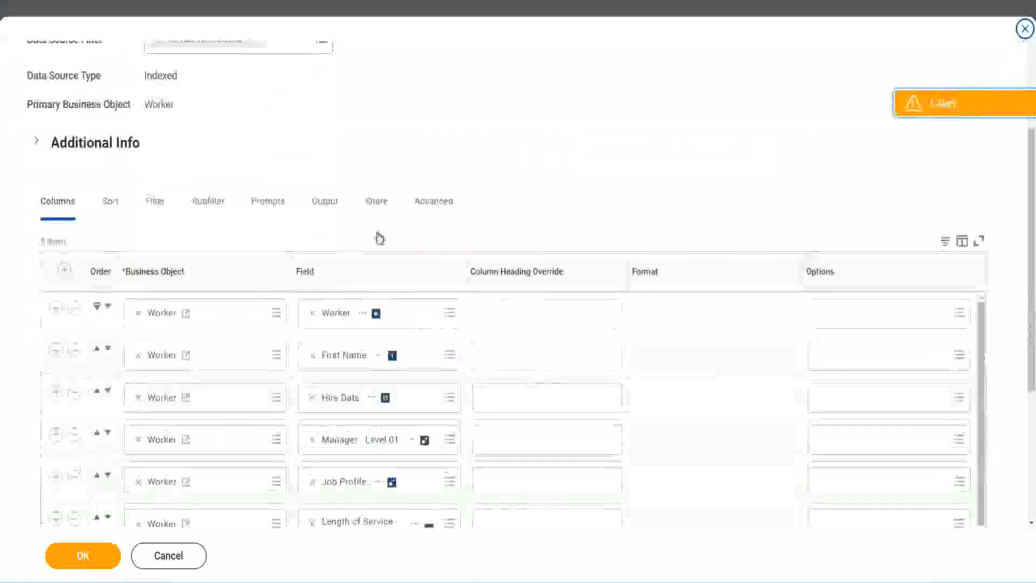
scroll(380, 238, down, 2)
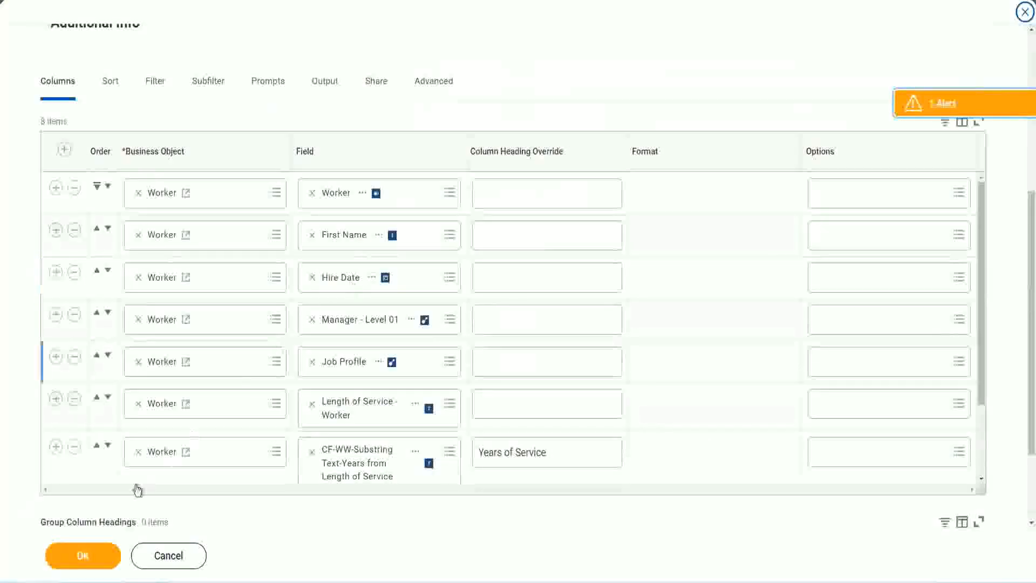
Add a Worker column at the end of the report with the field CF-WW-Eval Exp-Derive Experience Bands from Years of Service.
click(56, 446)
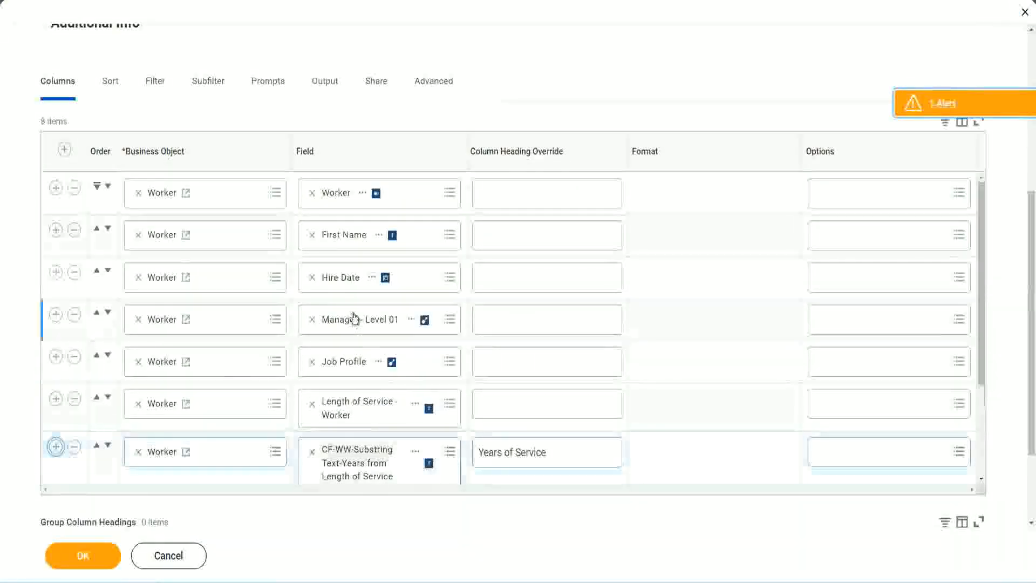
scroll(543, 354, down, 2)
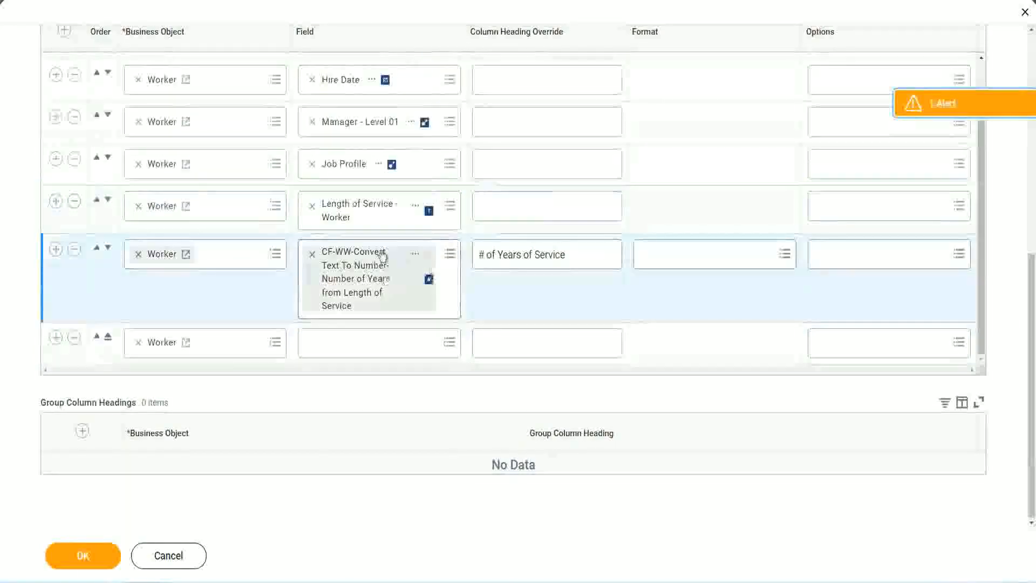
click(339, 342)
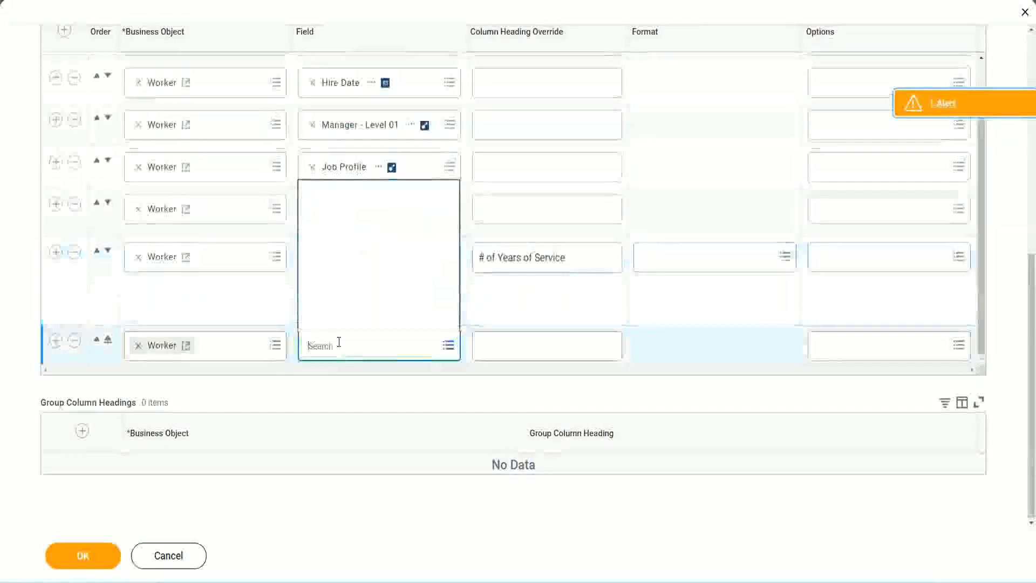
key(ctrl+v)
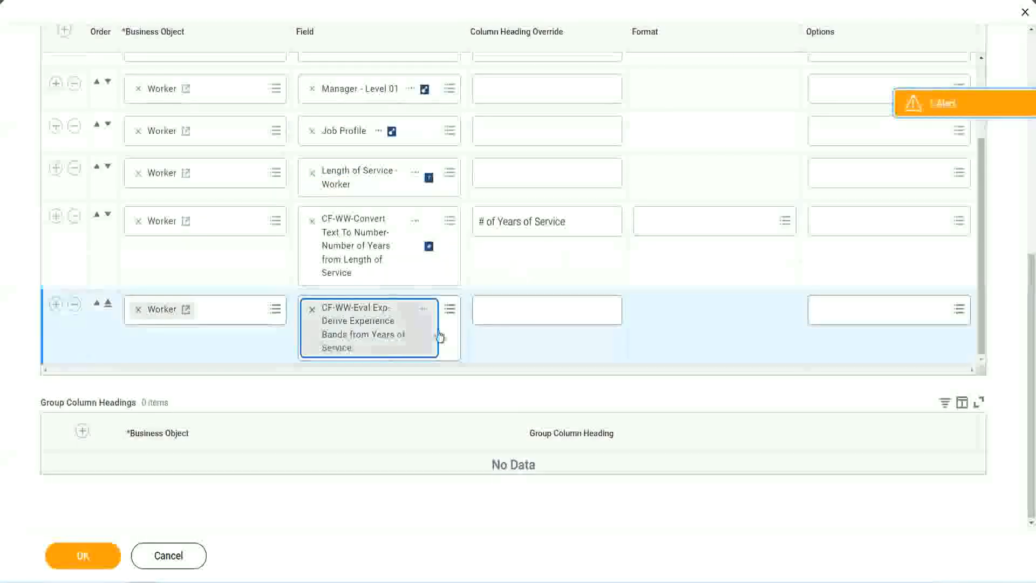
Set the new column's heading override to Experience Bands and save the report definition.
click(529, 310)
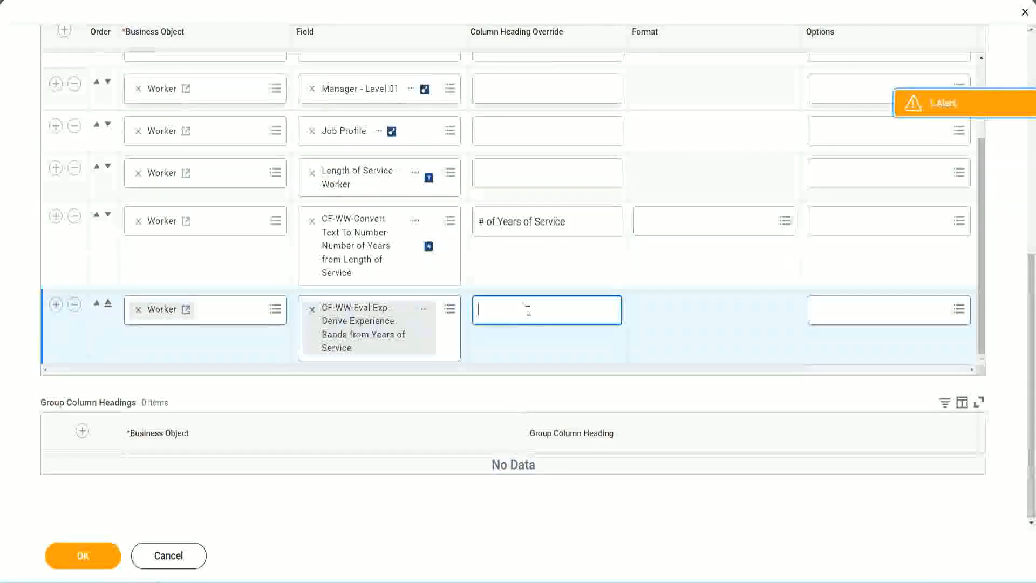
text(E)
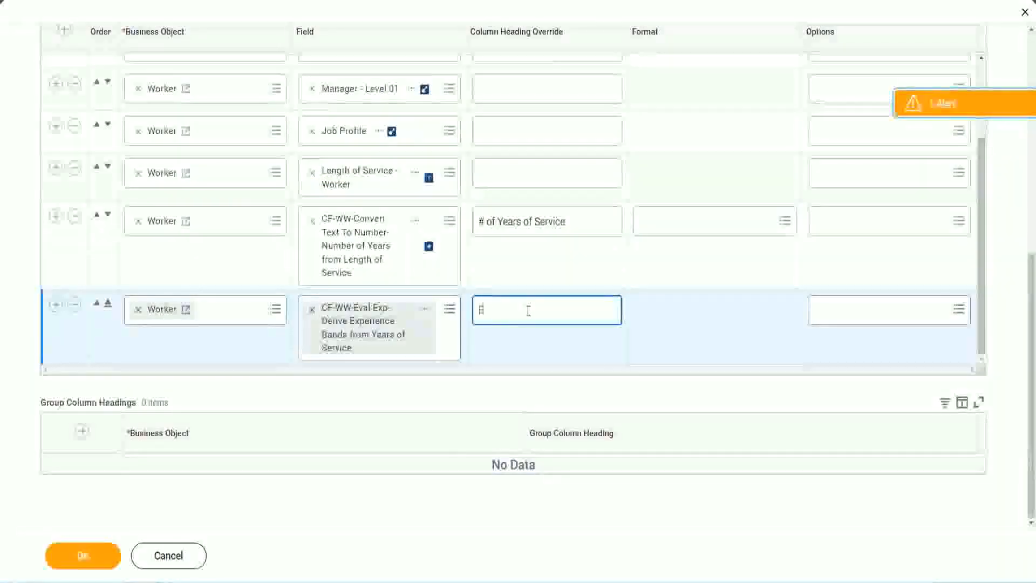
text(xperience Bands)
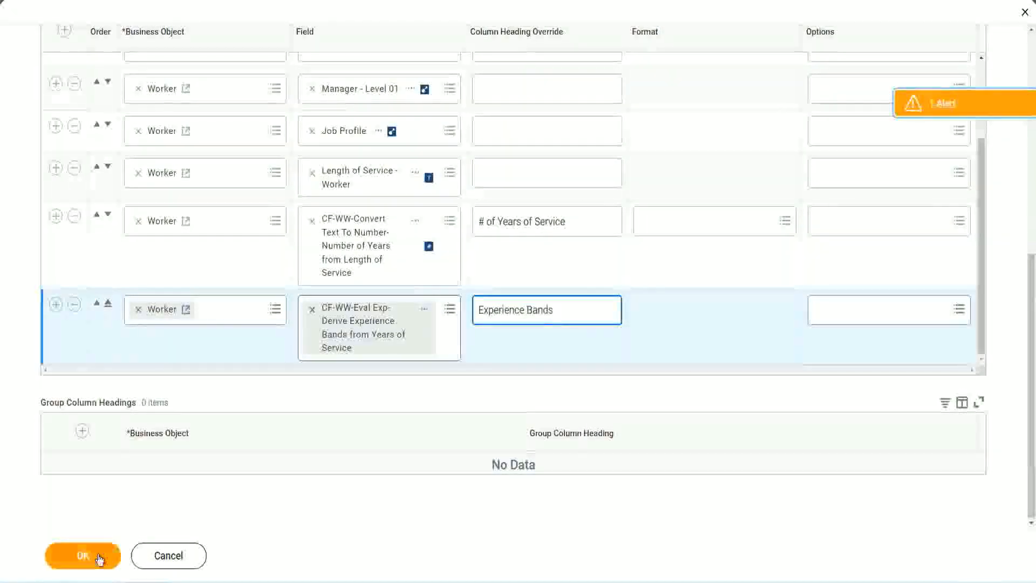
click(68, 555)
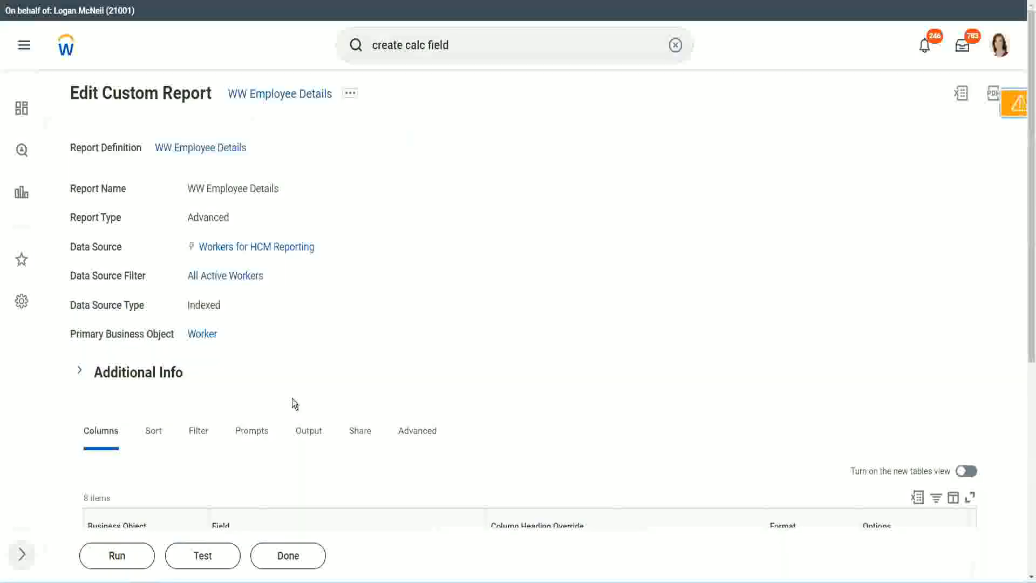
Run the WW Employee Details report with all worker type prompts left blank.
scroll(323, 365, down, 4)
click(121, 556)
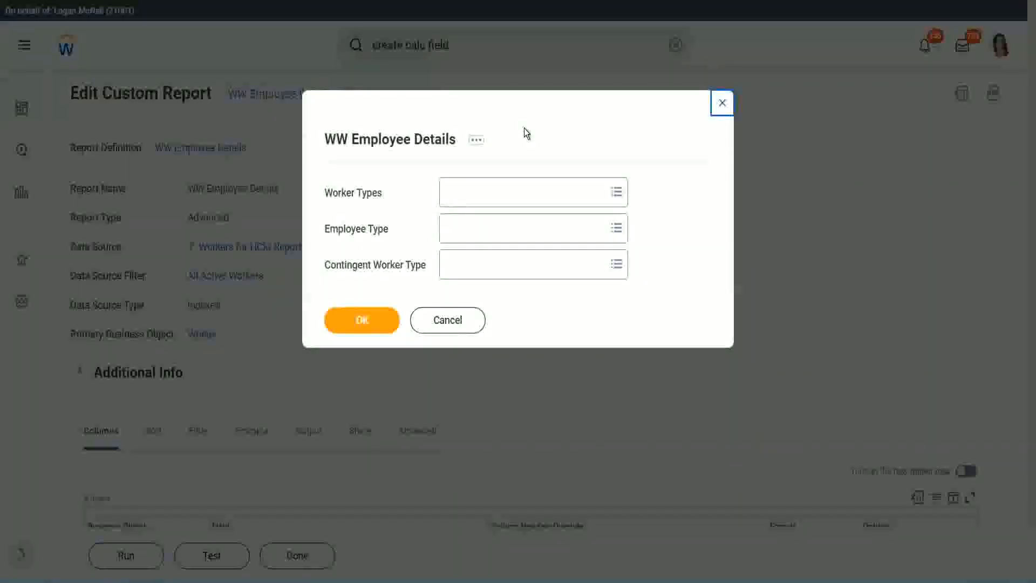
click(372, 320)
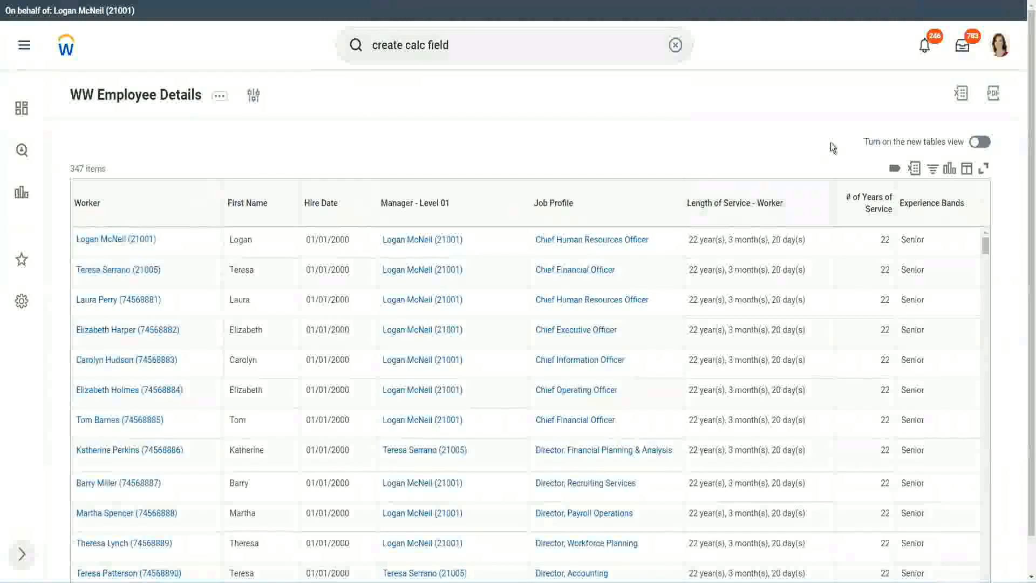
Check the first worker's years of service against the 16 - 30 years Senior band in the Notepad++ notes.
scroll(832, 145, down, 1)
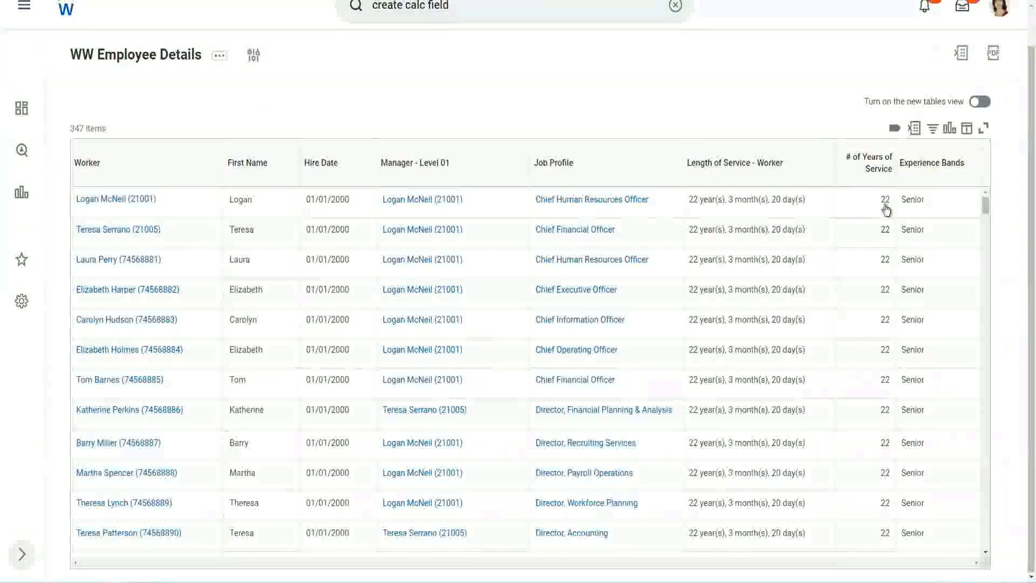
click(886, 205)
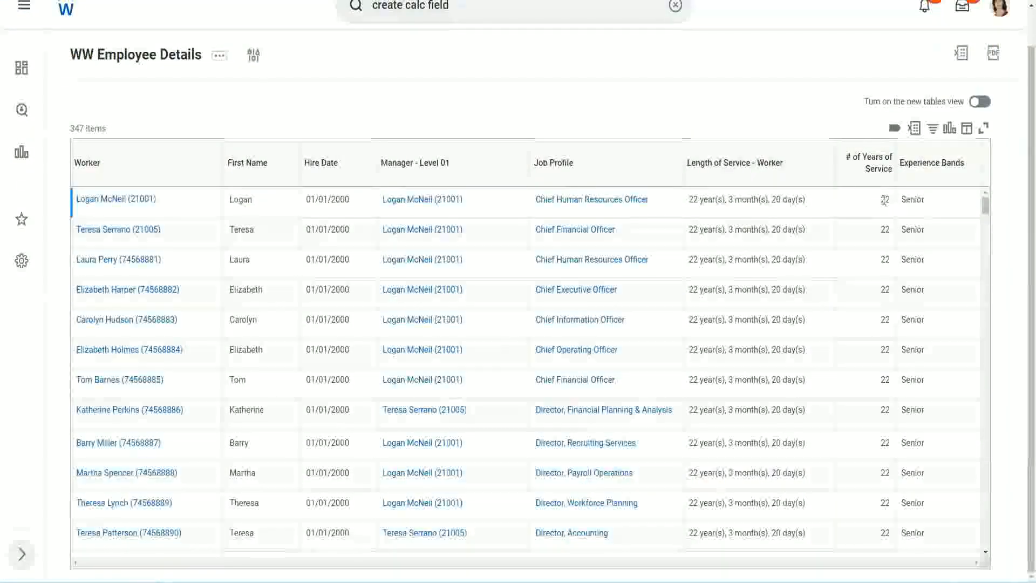
double_click(888, 200)
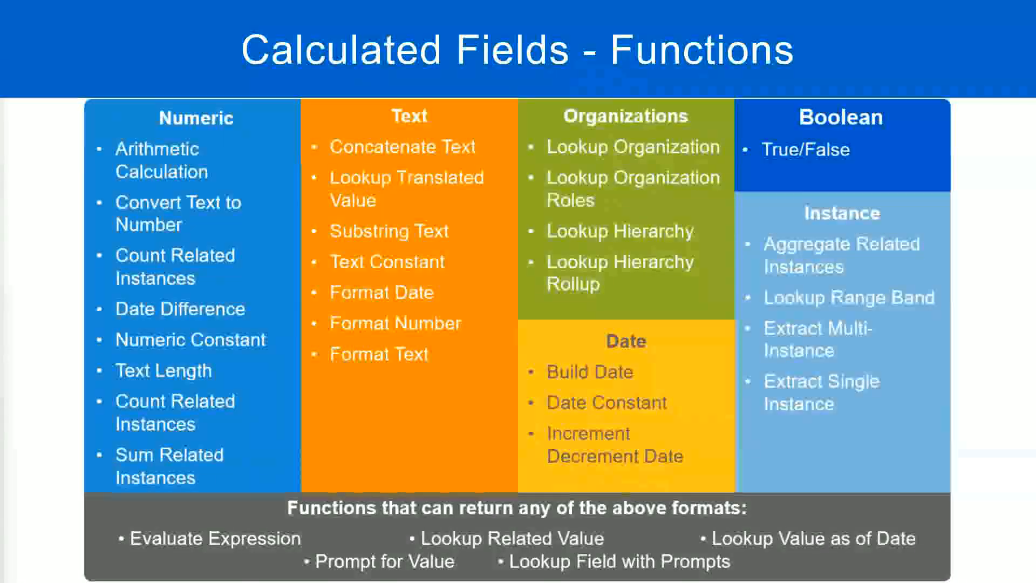
key(alt+Tab)
click(266, 189)
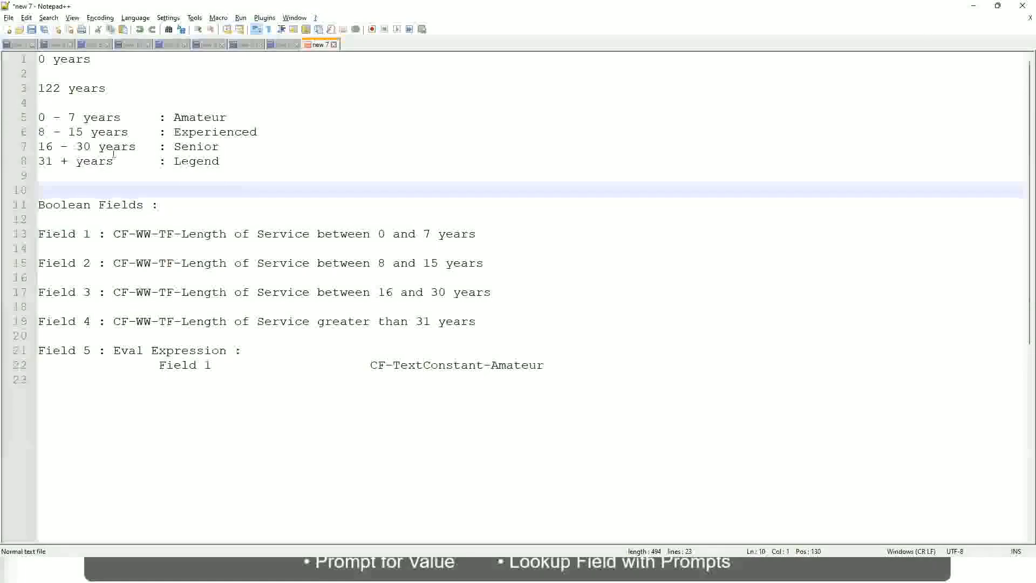
click(177, 146)
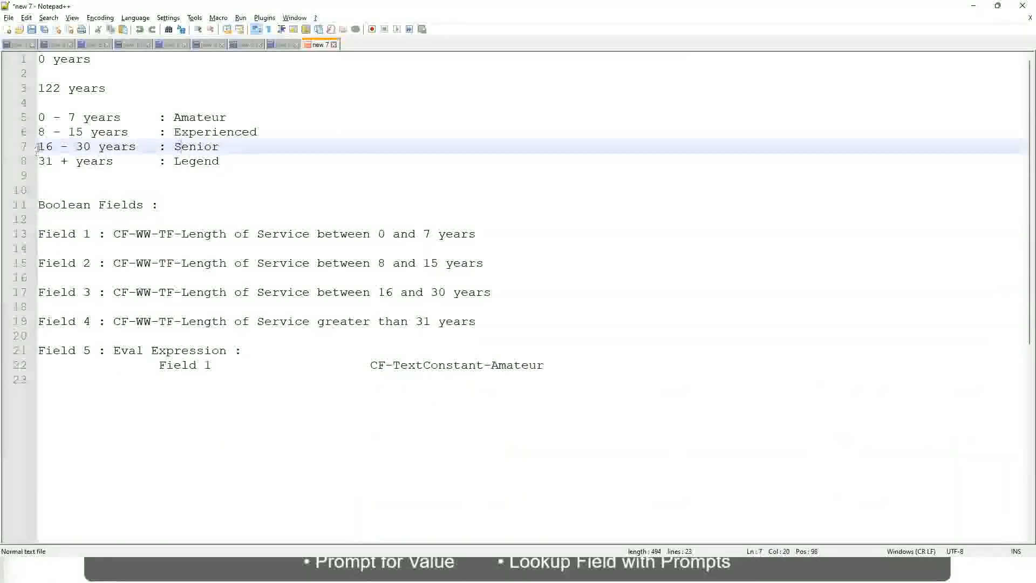
drag(38, 147, 101, 147)
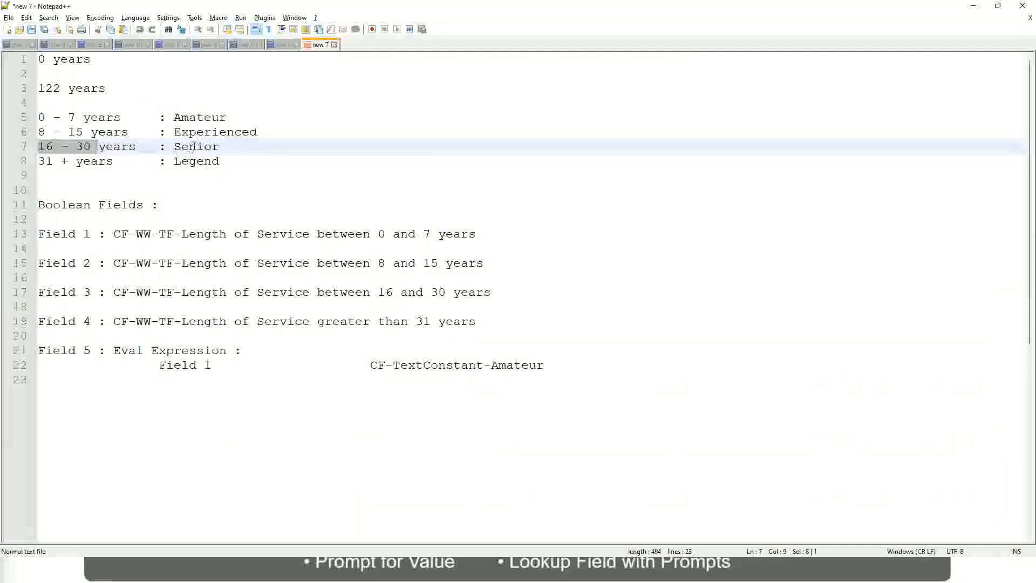
double_click(193, 147)
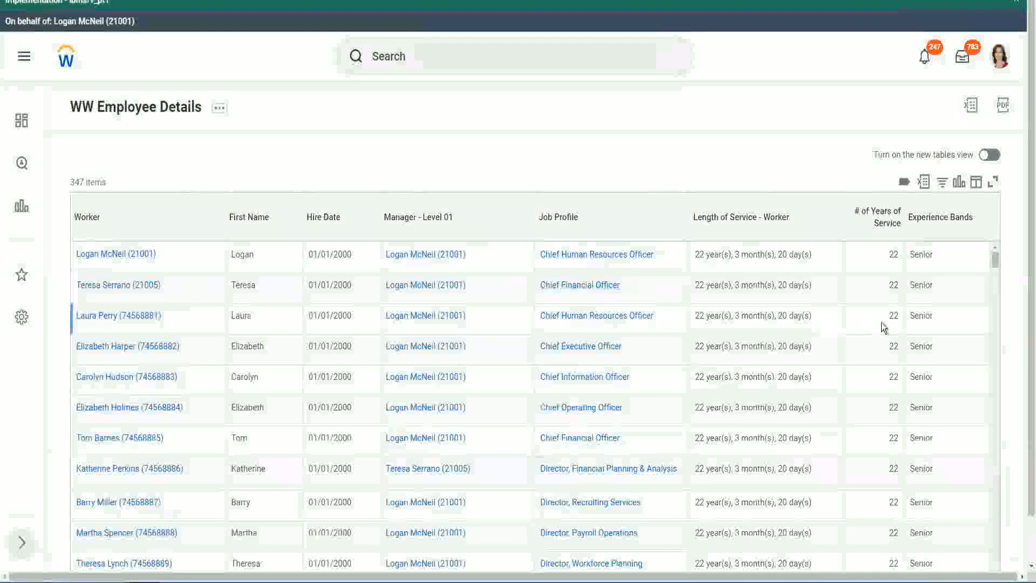
Return to the report output in Workday and compare each worker's number of years of service with the assigned experience band.
scroll(888, 324, down, 3)
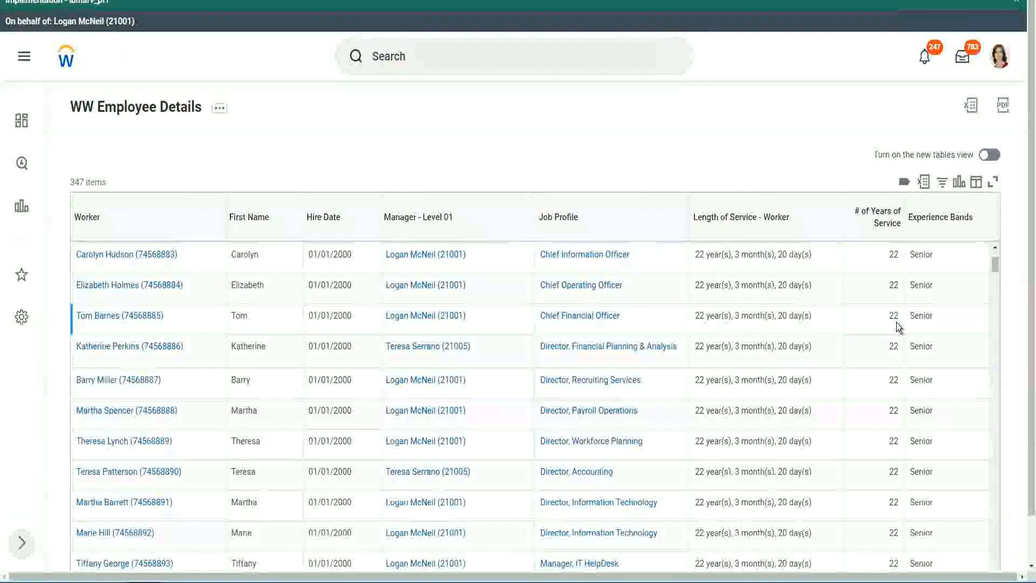
scroll(896, 329, down, 7)
scroll(905, 361, down, 6)
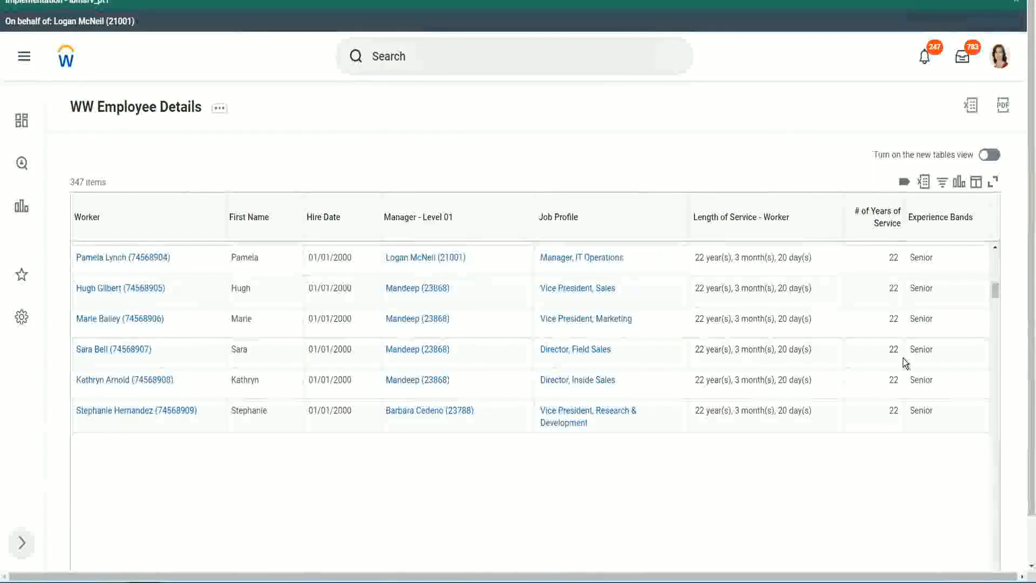
scroll(922, 374, down, 1)
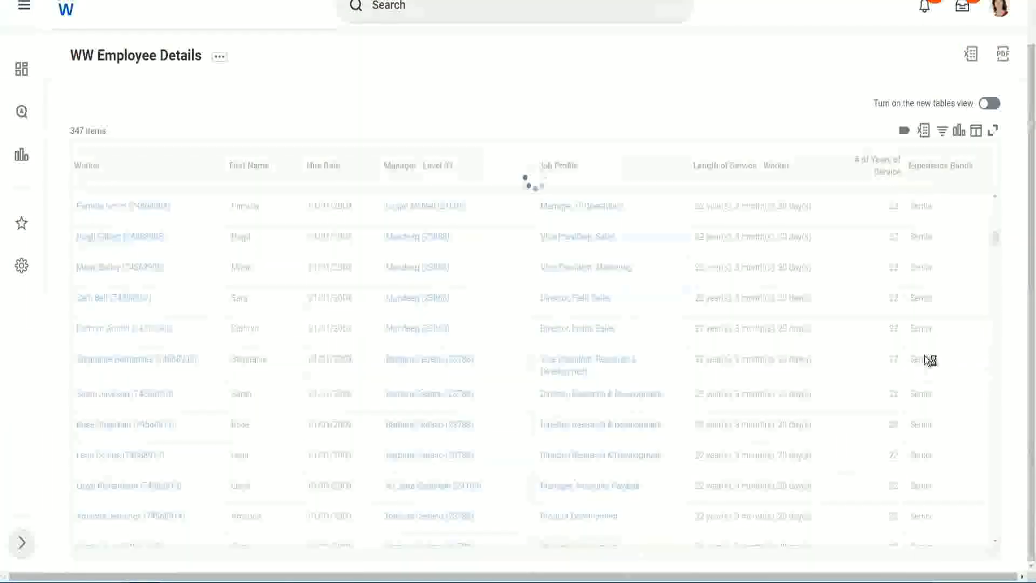
scroll(960, 303, down, 4)
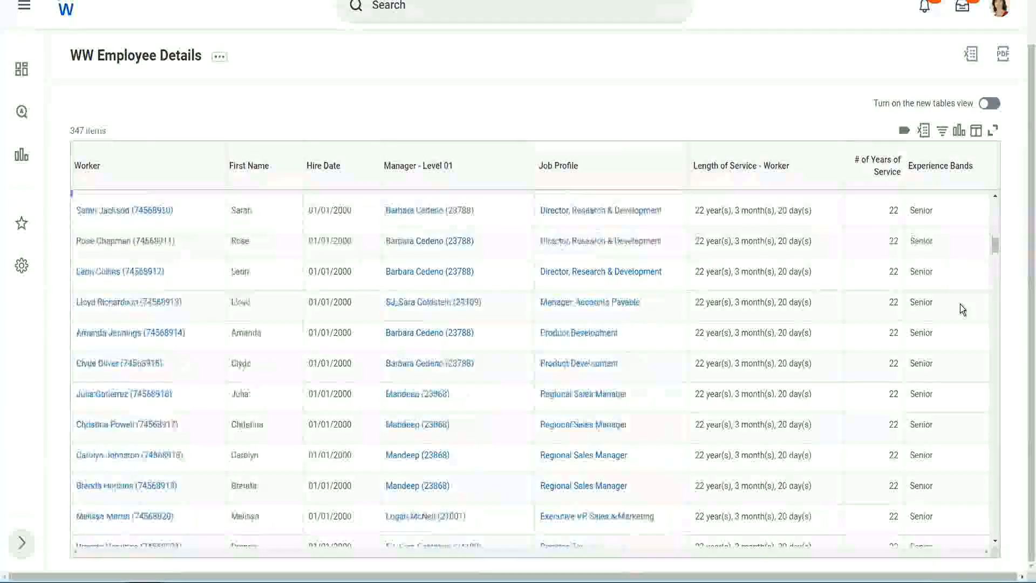
scroll(959, 307, down, 3)
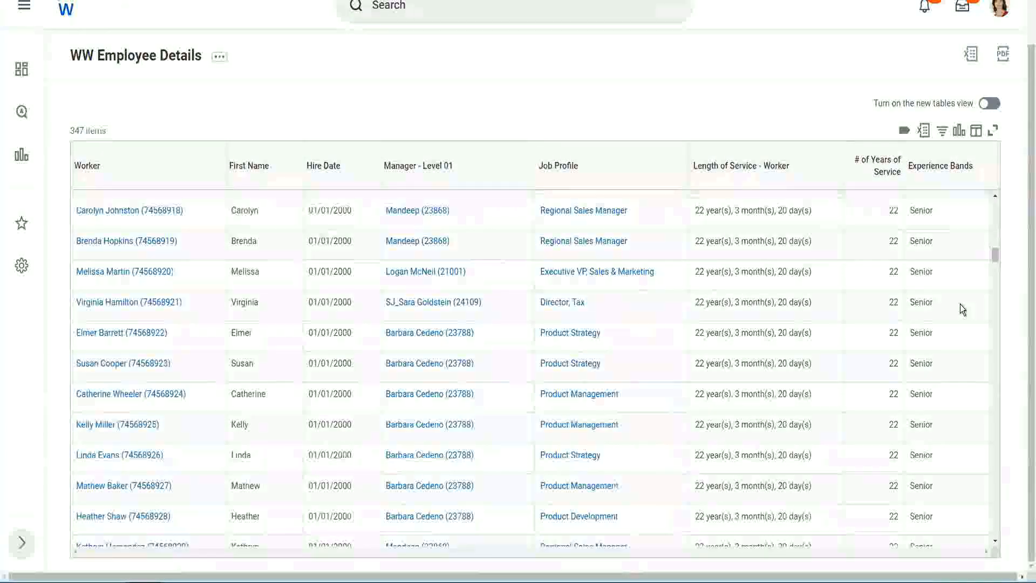
scroll(960, 303, down, 8)
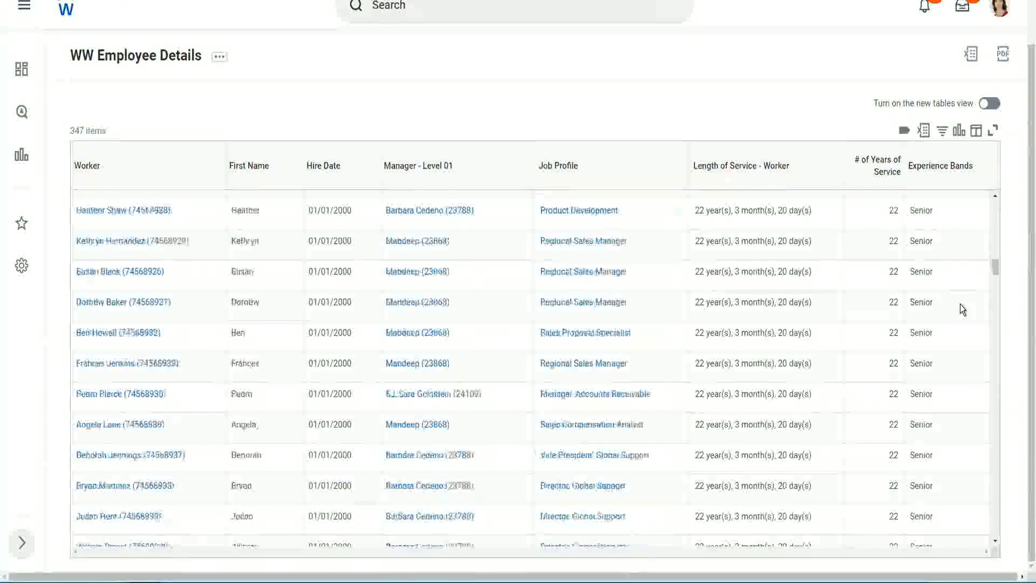
Filter the report output to rows whose Experience Bands value contains Amateur.
click(946, 177)
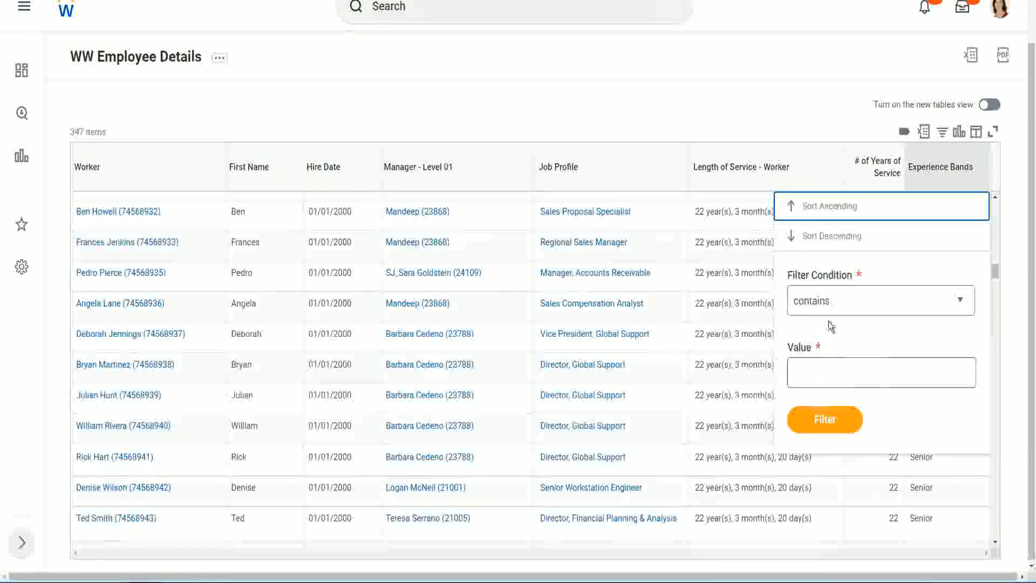
click(821, 362)
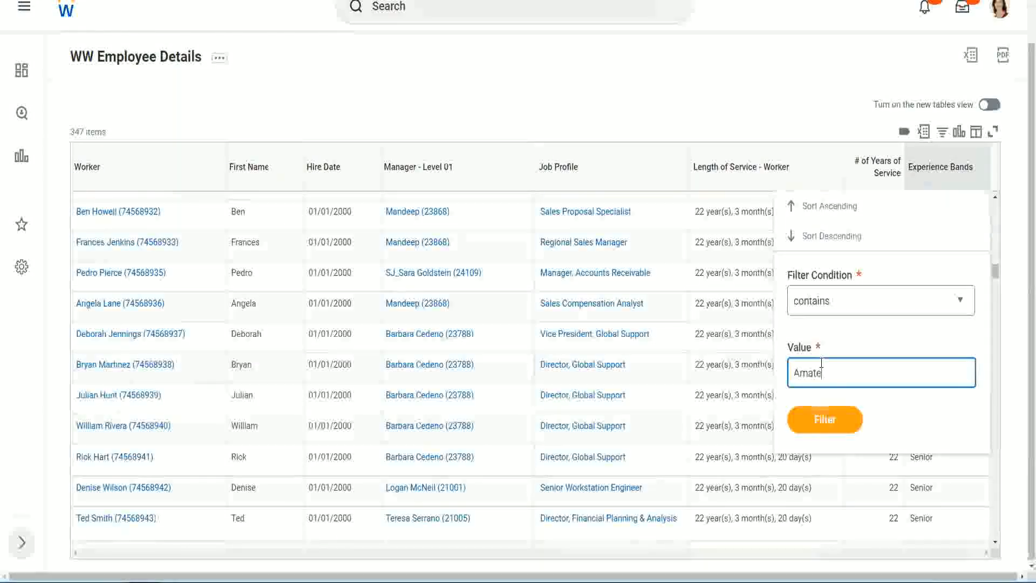
text(Amateur)
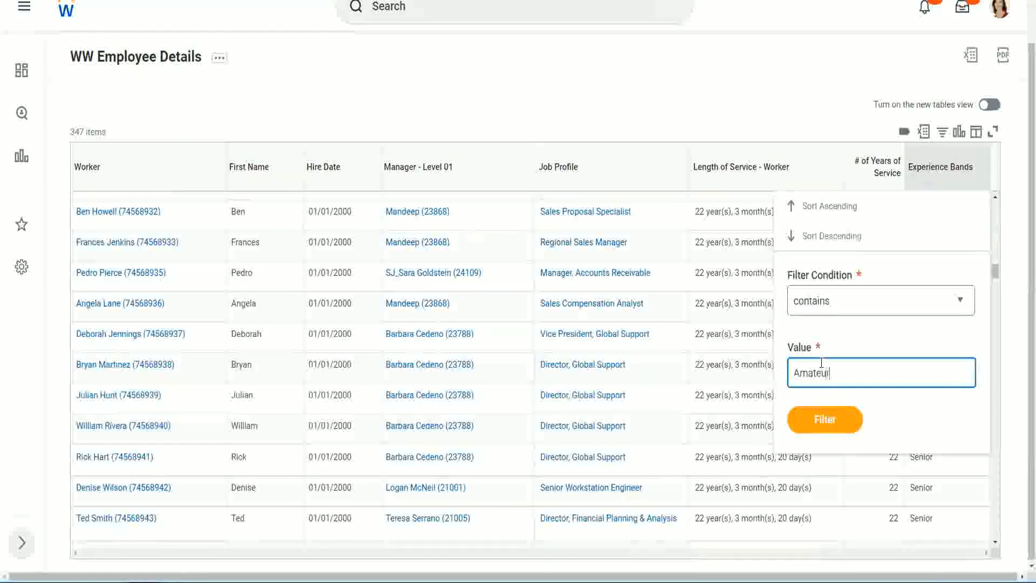
click(817, 425)
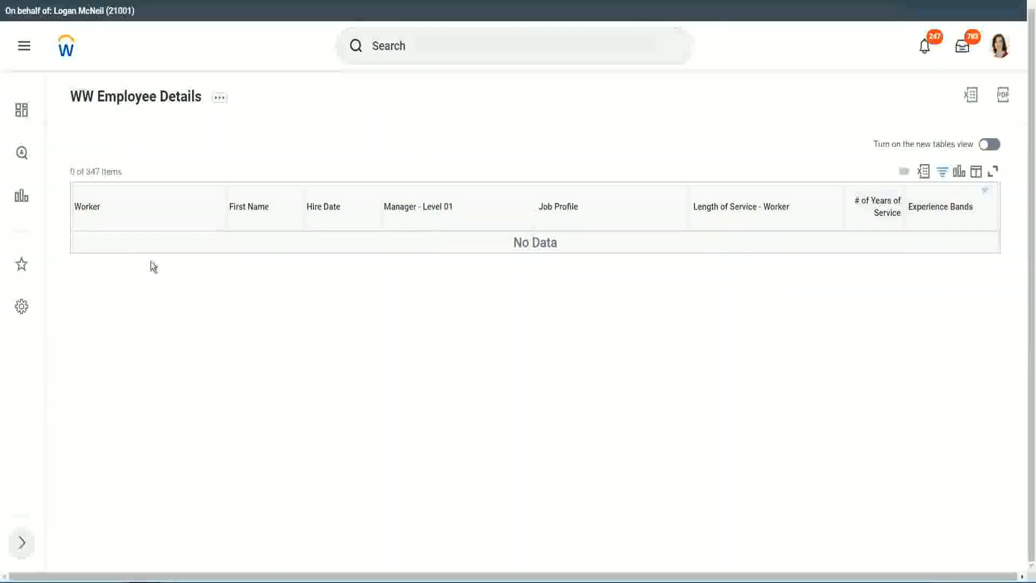
Change the Experience Bands filter value to Legend and apply it to the report output.
click(936, 207)
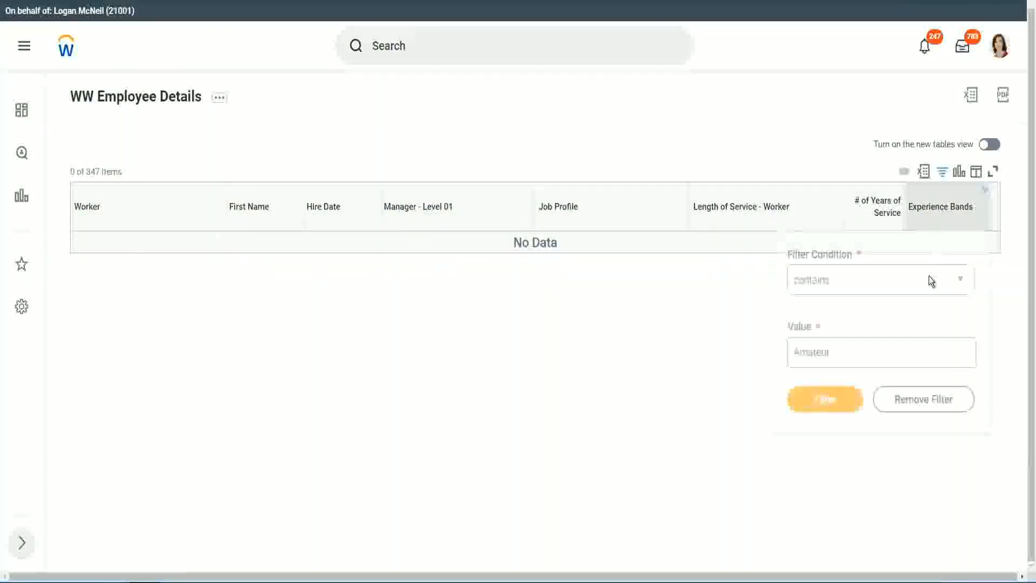
click(835, 352)
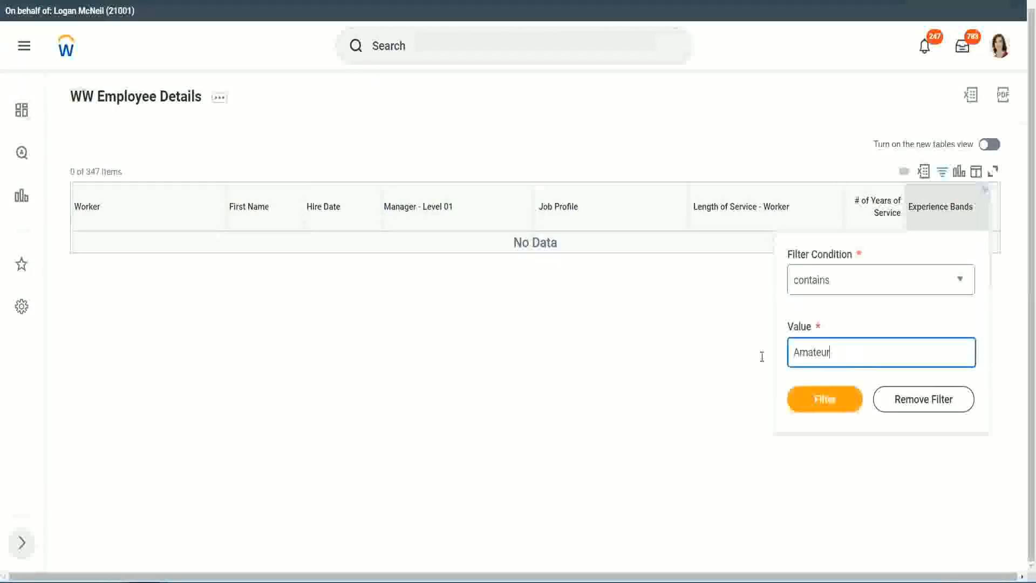
drag(762, 357, 740, 354)
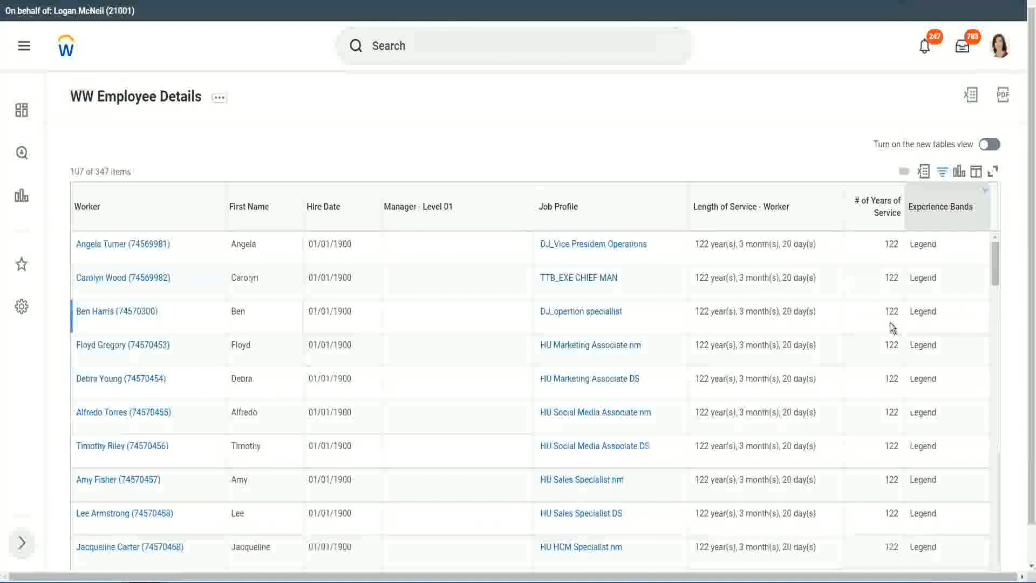
Examine the hire dates and years of service of the workers in the Legend band.
scroll(890, 322, down, 10)
scroll(889, 322, down, 5)
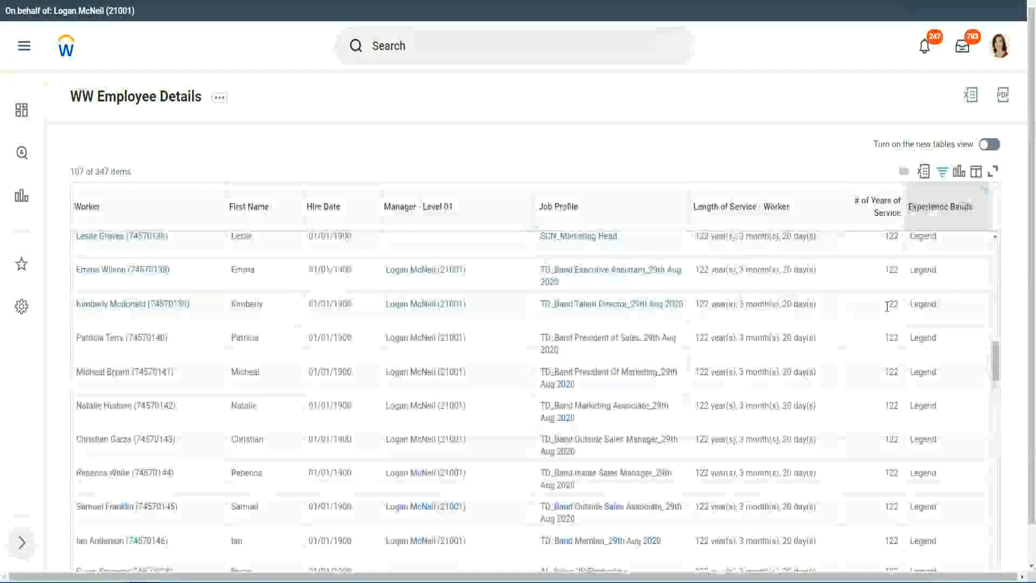
scroll(887, 306, down, 15)
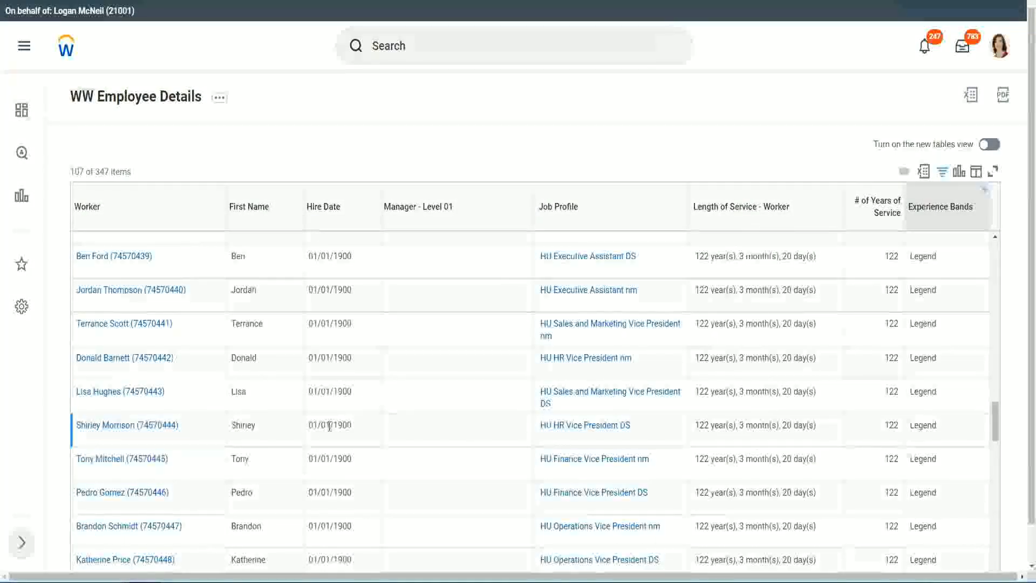
double_click(335, 421)
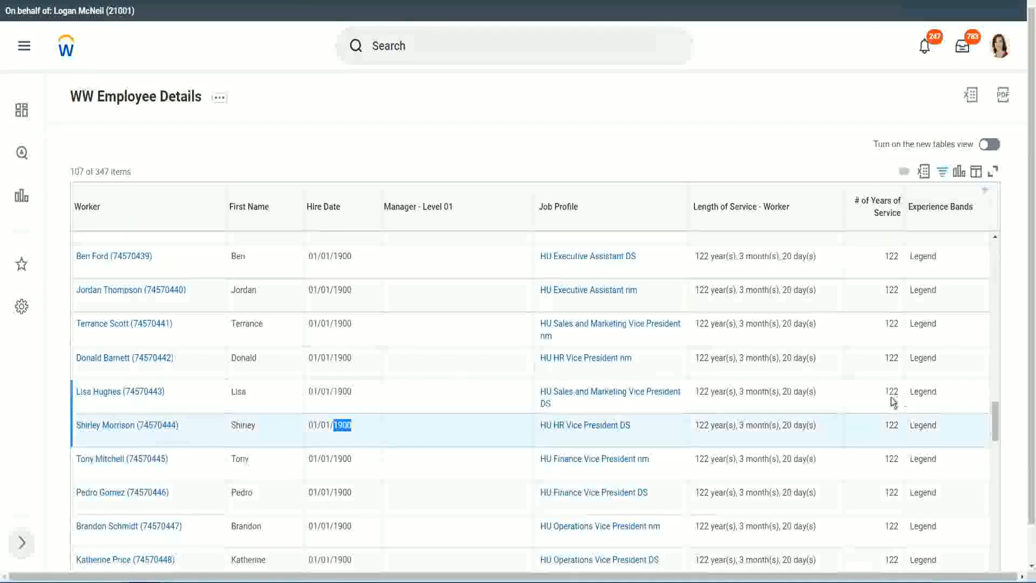
scroll(881, 406, down, 2)
scroll(882, 406, down, 5)
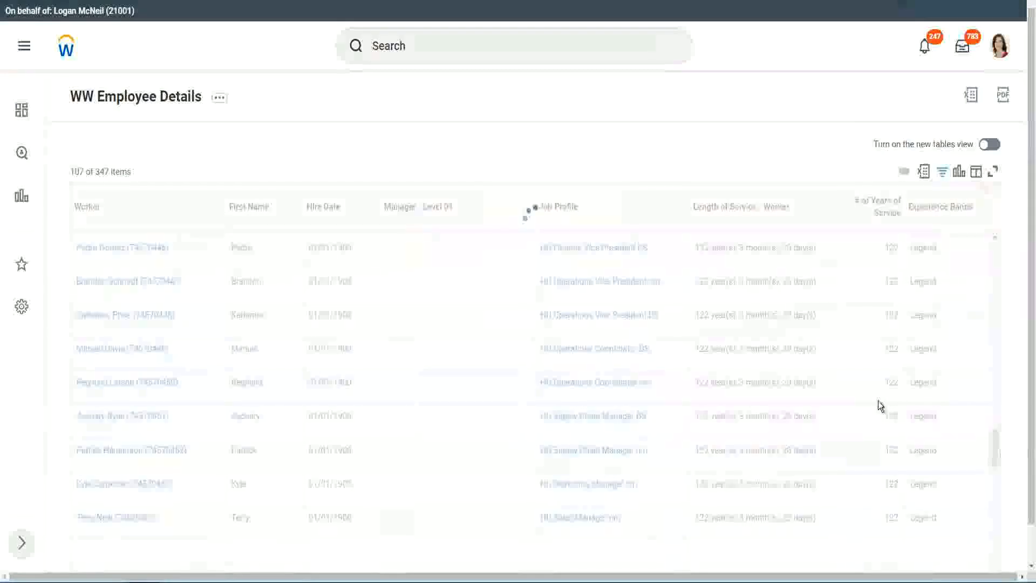
scroll(878, 400, down, 15)
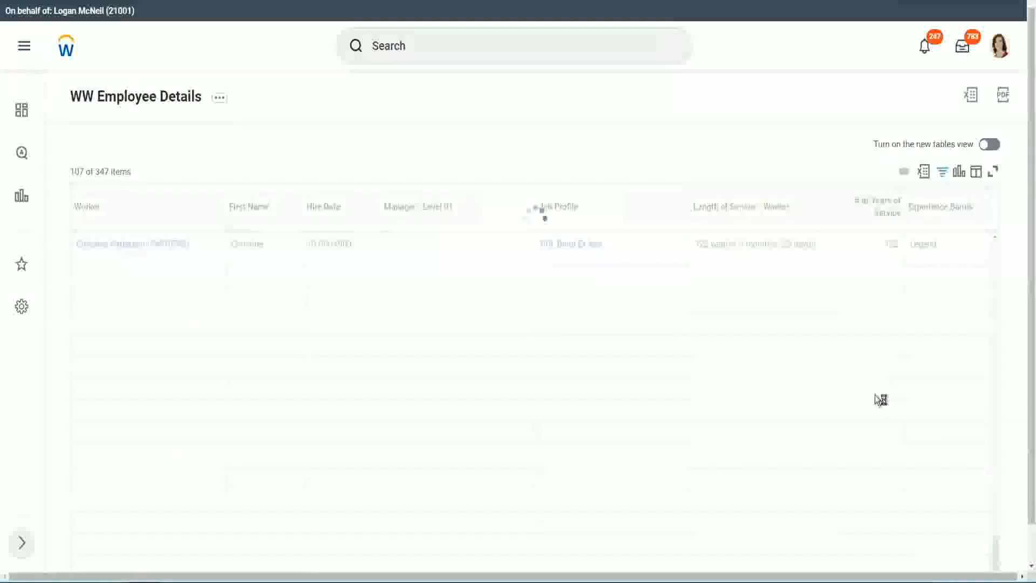
Check the number of years of service against the Legend band for workers further down the filtered report output.
scroll(866, 360, down, 5)
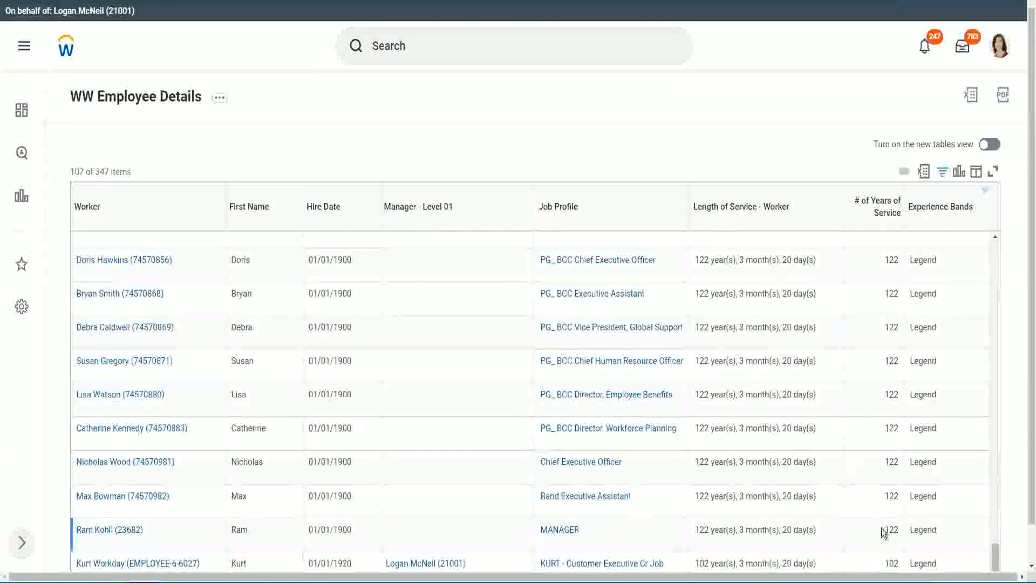
double_click(888, 562)
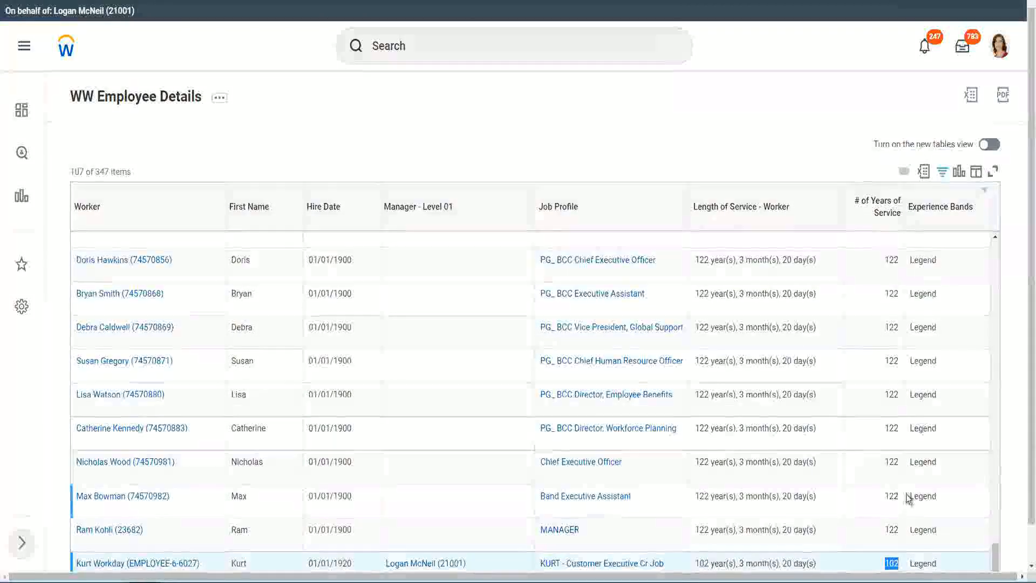
drag(891, 461, 899, 463)
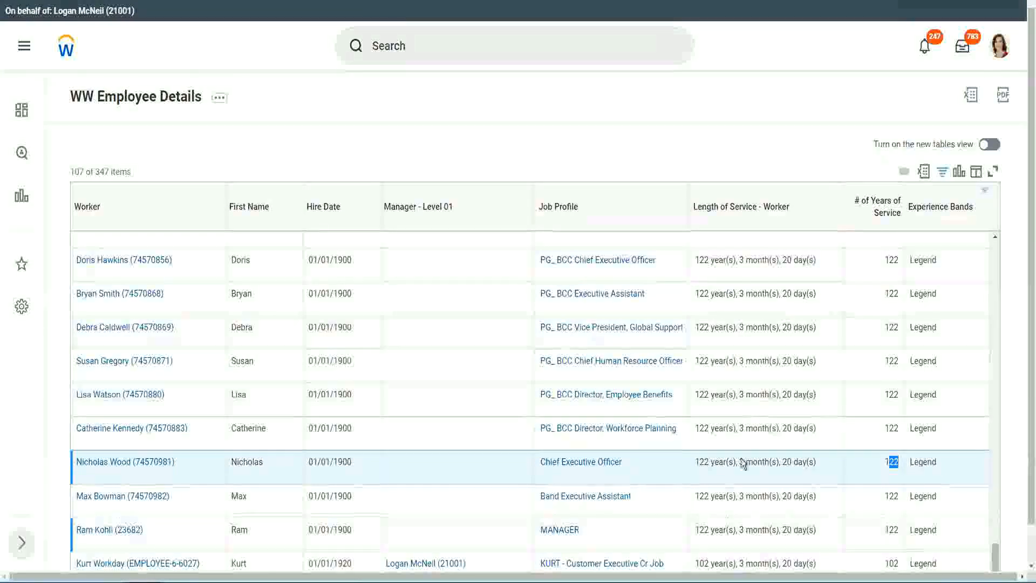
click(870, 429)
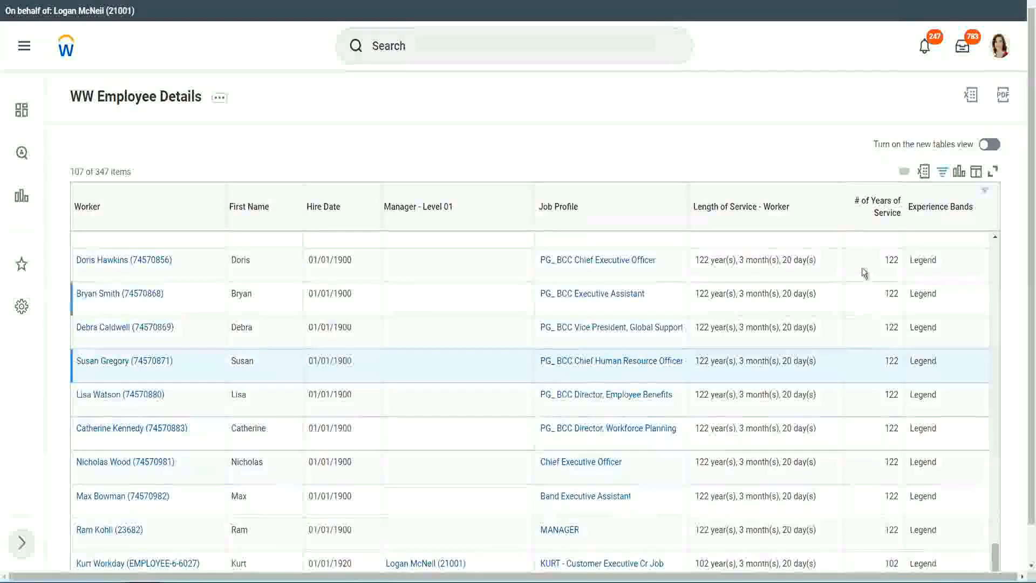
Change the Experience Bands filter value to Experienced and apply it to the report output.
click(947, 213)
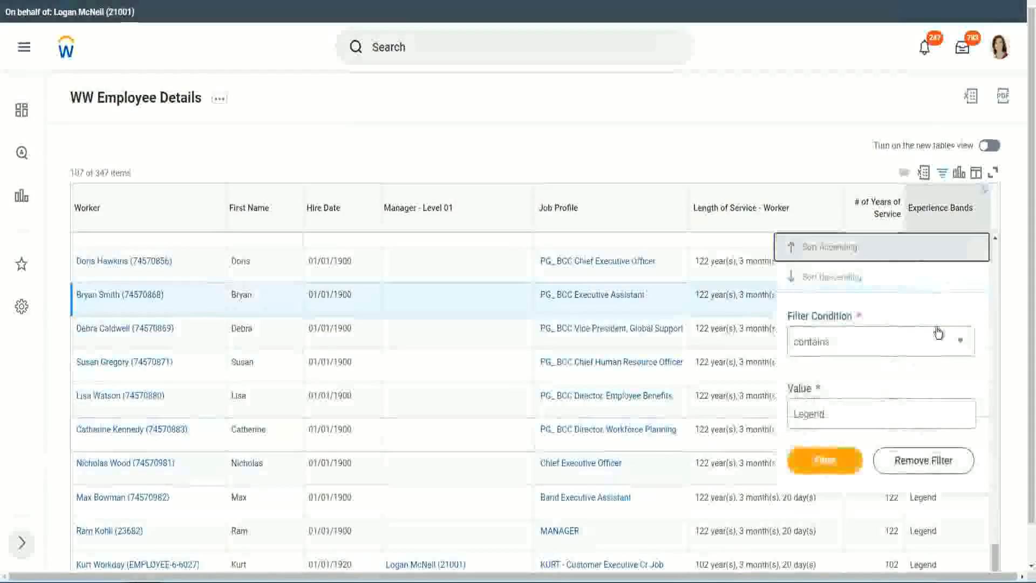
click(849, 415)
drag(848, 415, 714, 417)
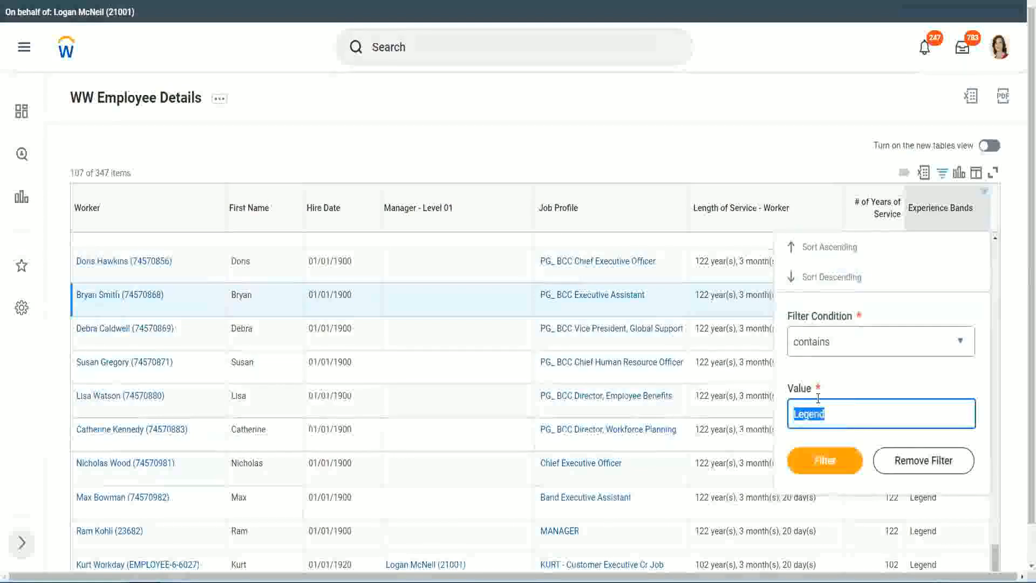
text(Ex)
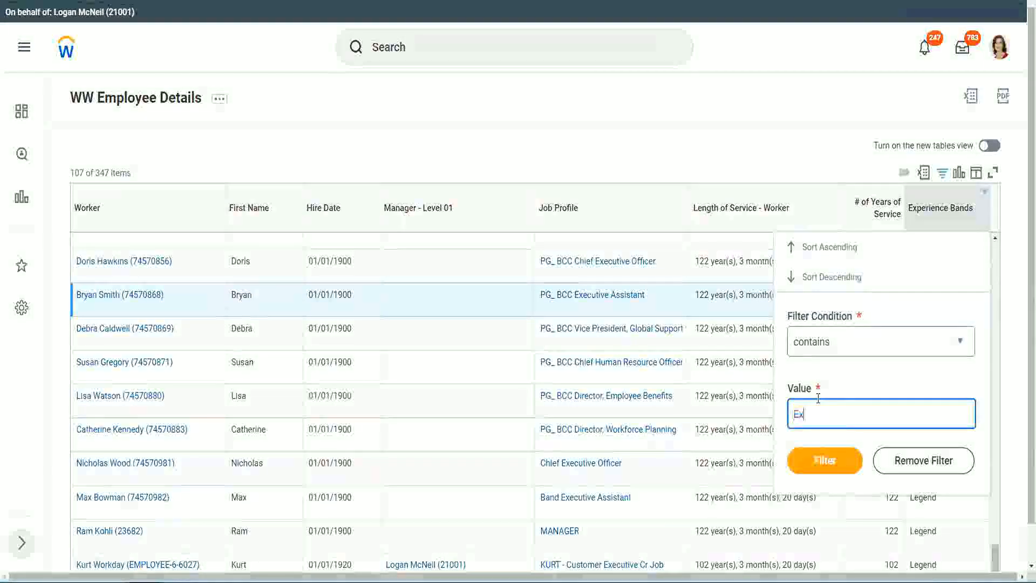
text(pe)
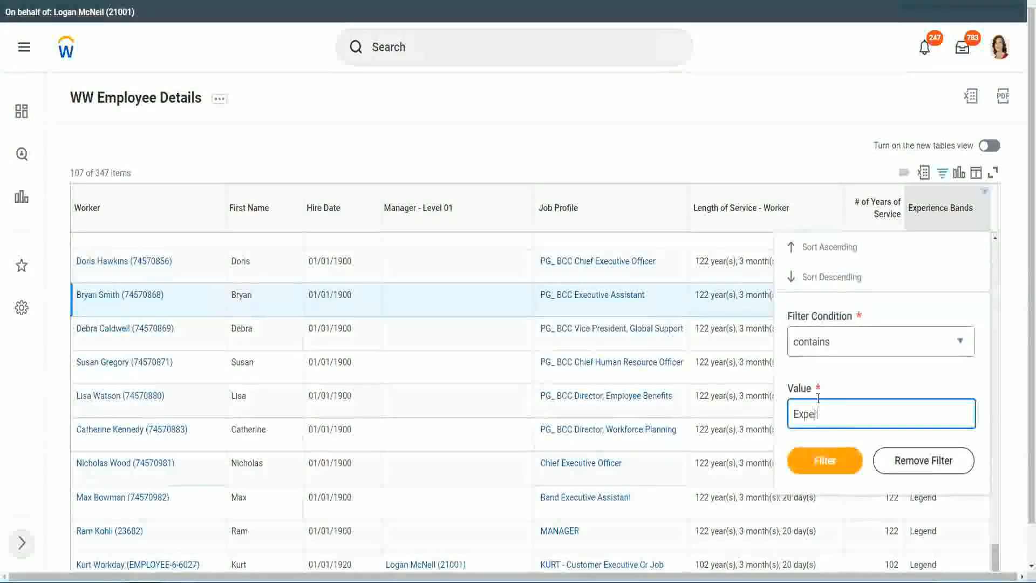
text(rienced)
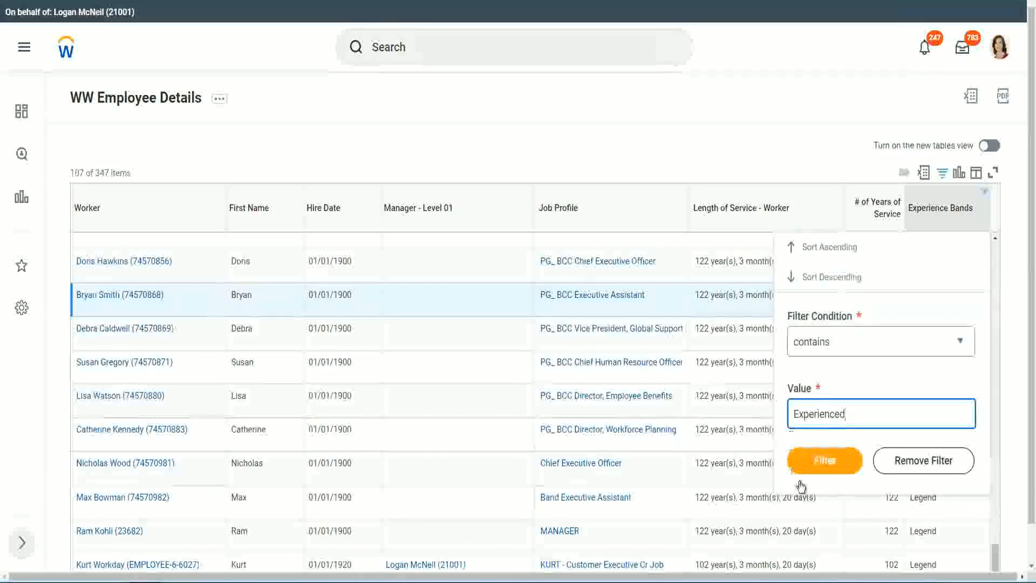
click(832, 460)
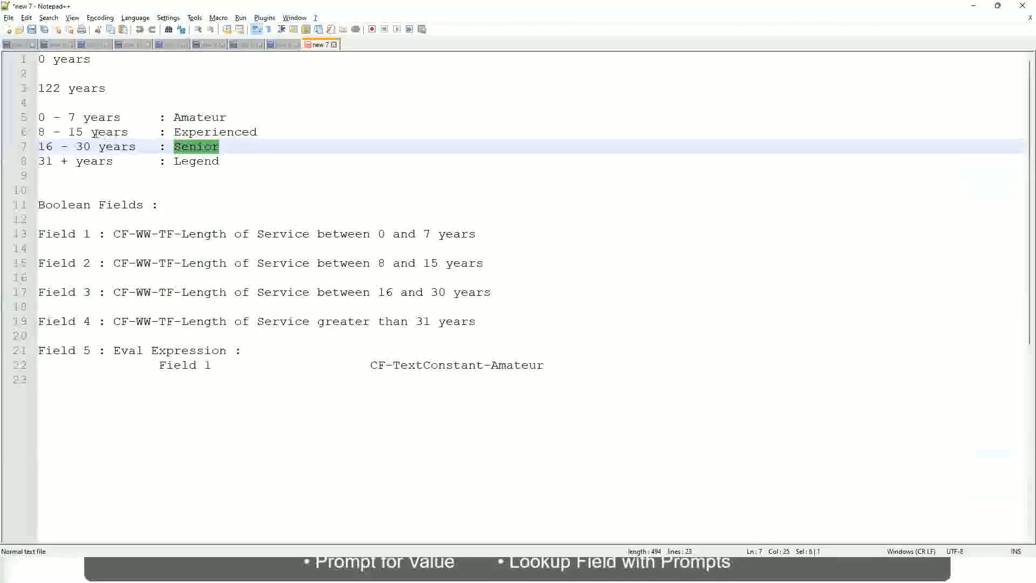
Switch to the Notepad++ notes and review the years-of-service range defined for the Experienced band.
click(57, 132)
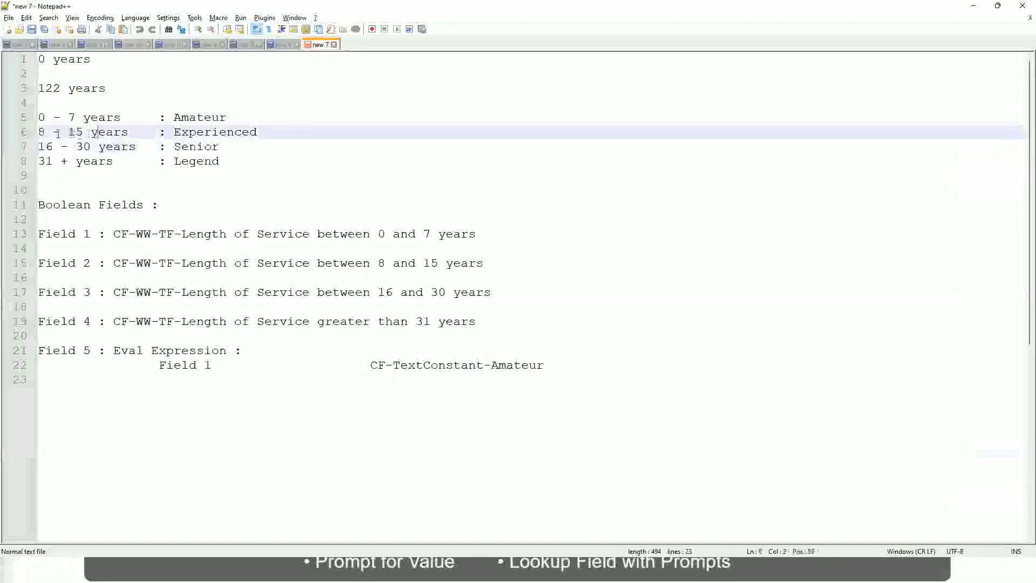
drag(44, 133, 82, 133)
click(88, 133)
click(120, 132)
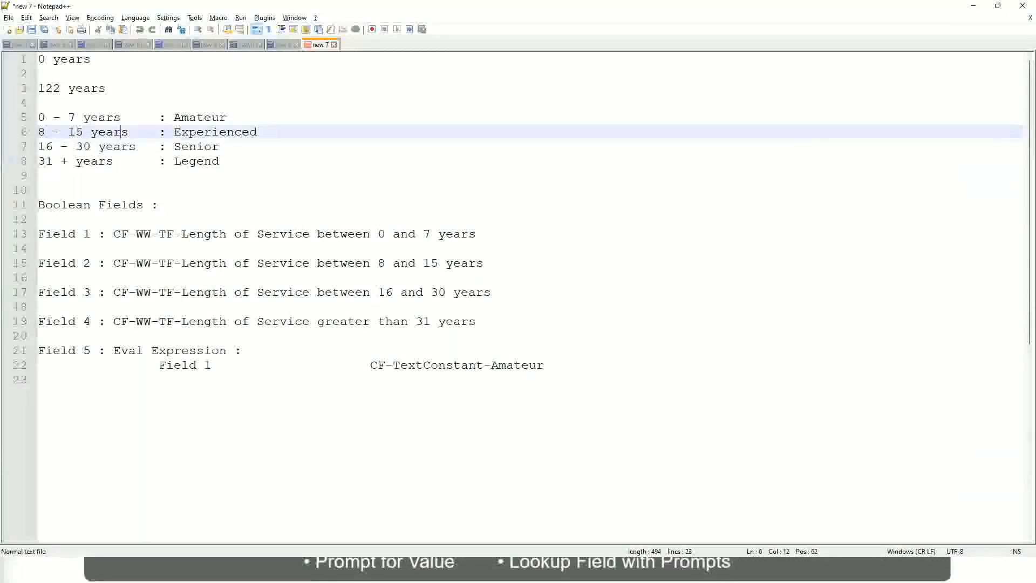
Return to the Workday report output and compare the years of service with the Experienced band across the filtered workers.
key(alt+Tab)
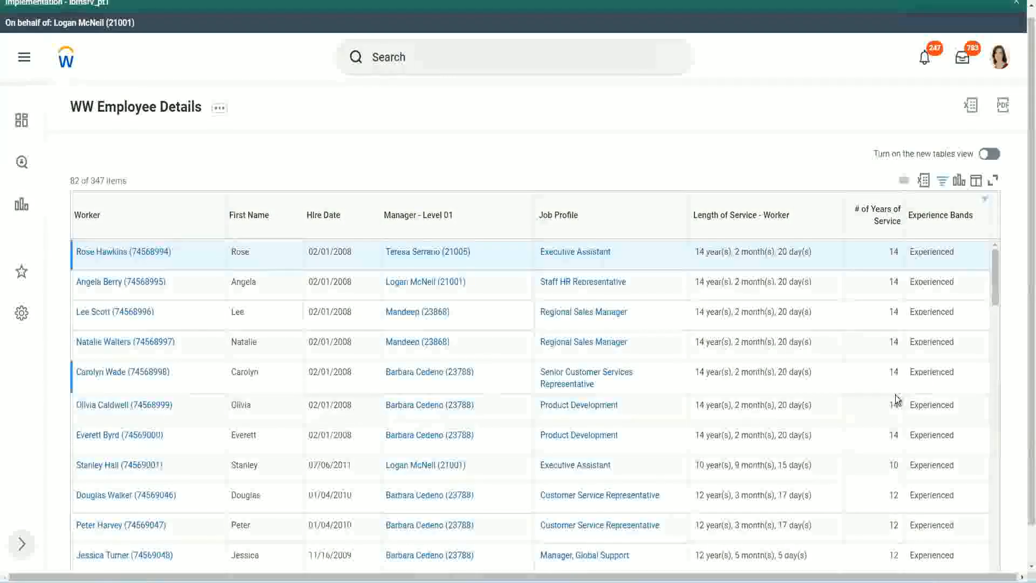
scroll(898, 399, down, 2)
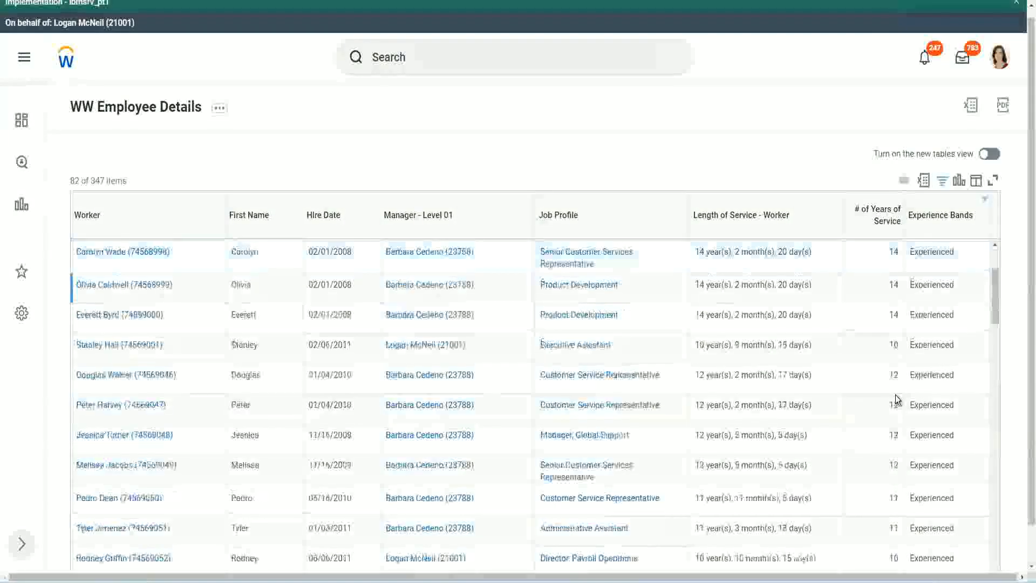
double_click(892, 284)
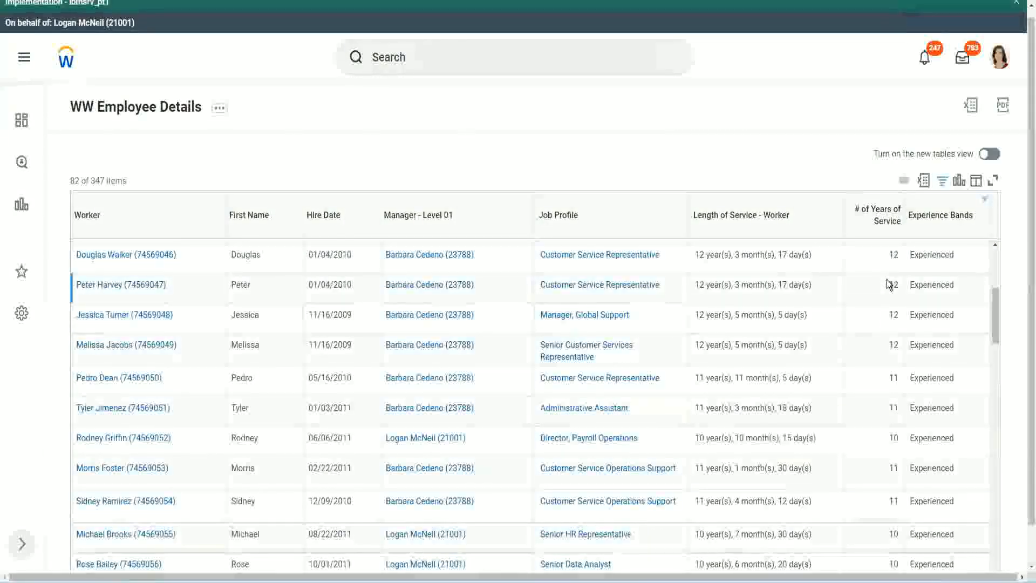
double_click(915, 284)
scroll(888, 426, down, 2)
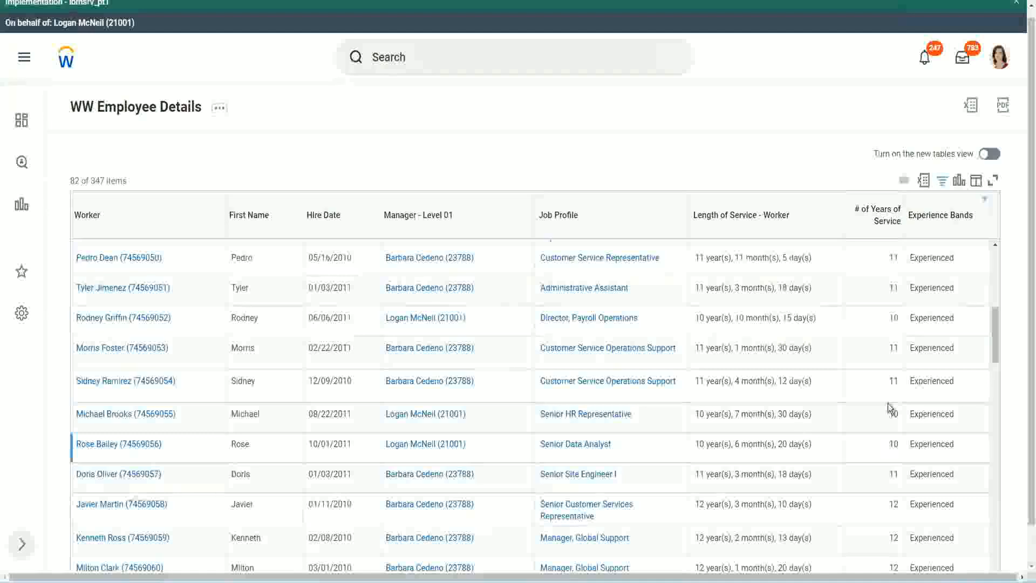
click(895, 380)
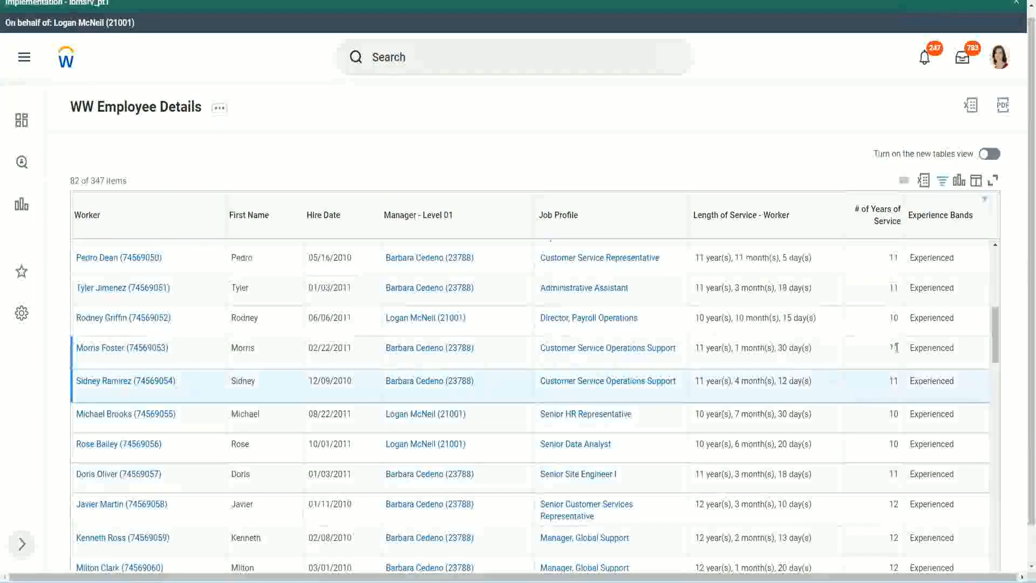
click(918, 348)
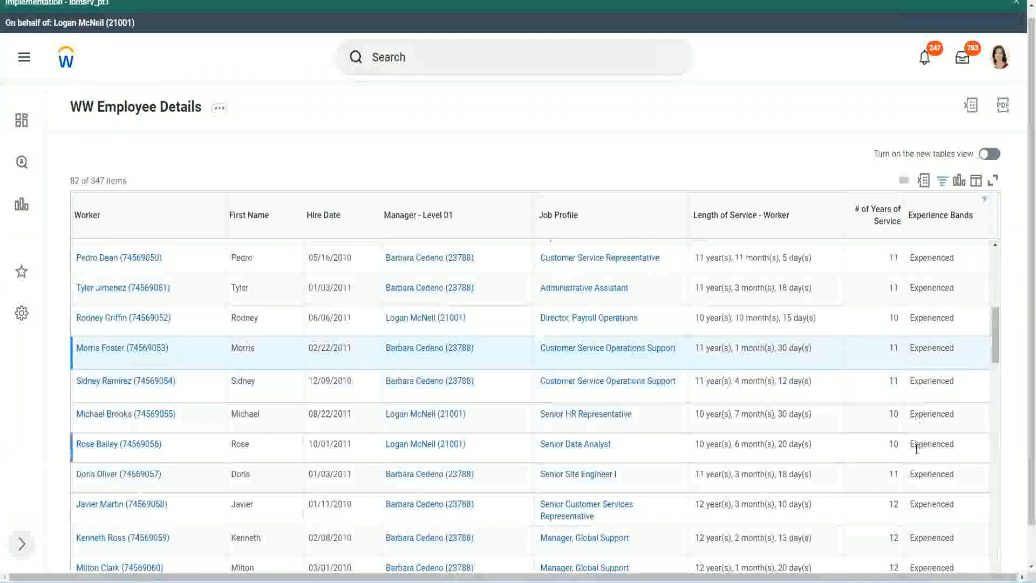
scroll(916, 448, down, 5)
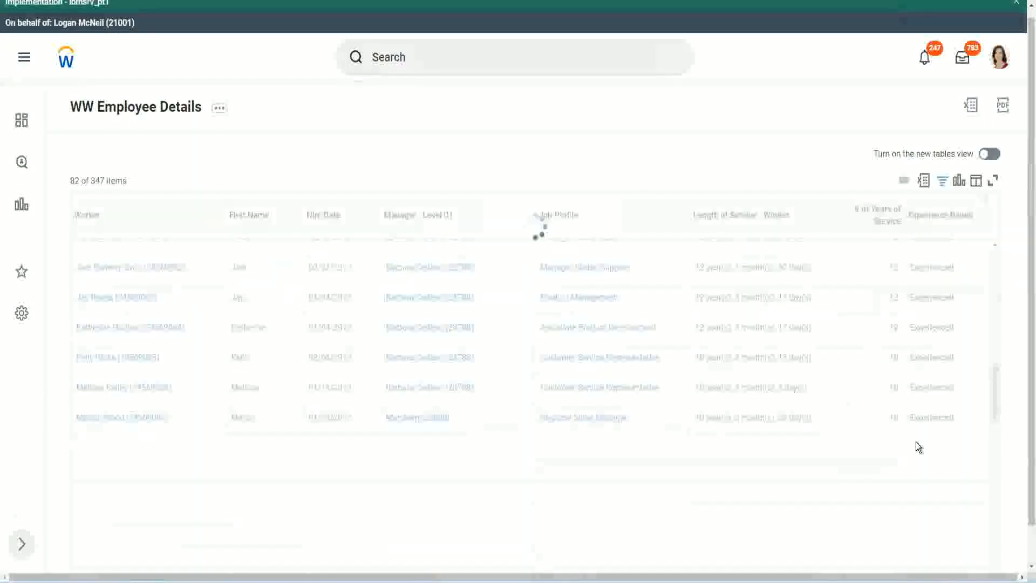